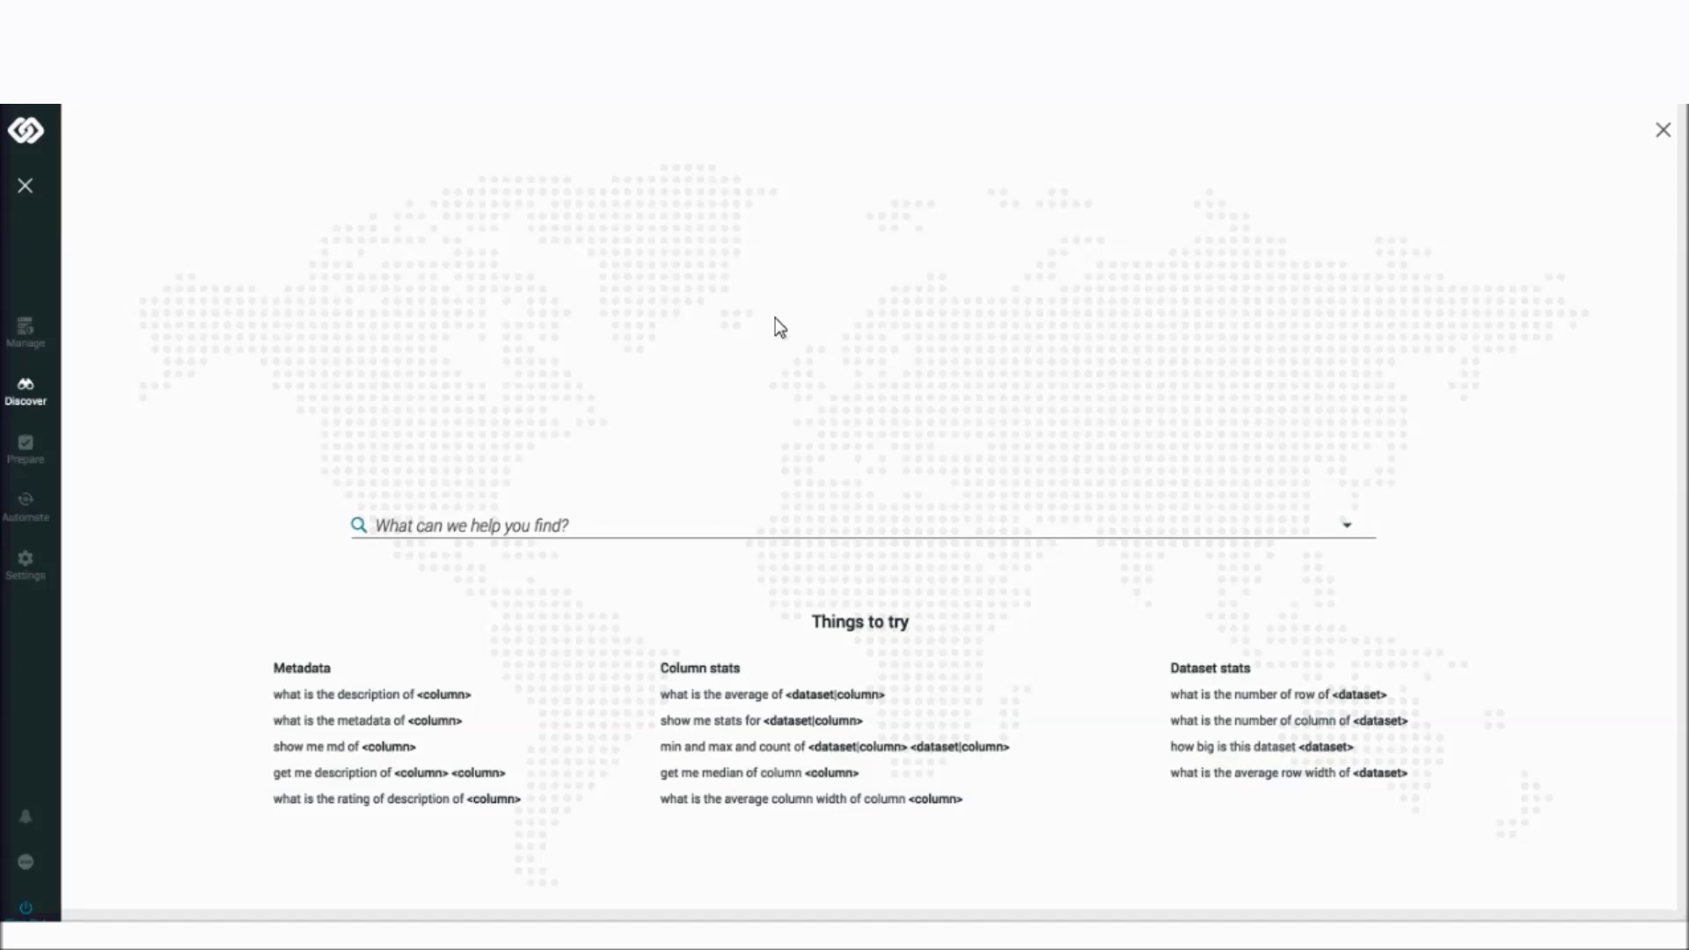
- Search the catalog for 'loans' and filter the results to Datasets only
left_click(428, 526)
type("loans")
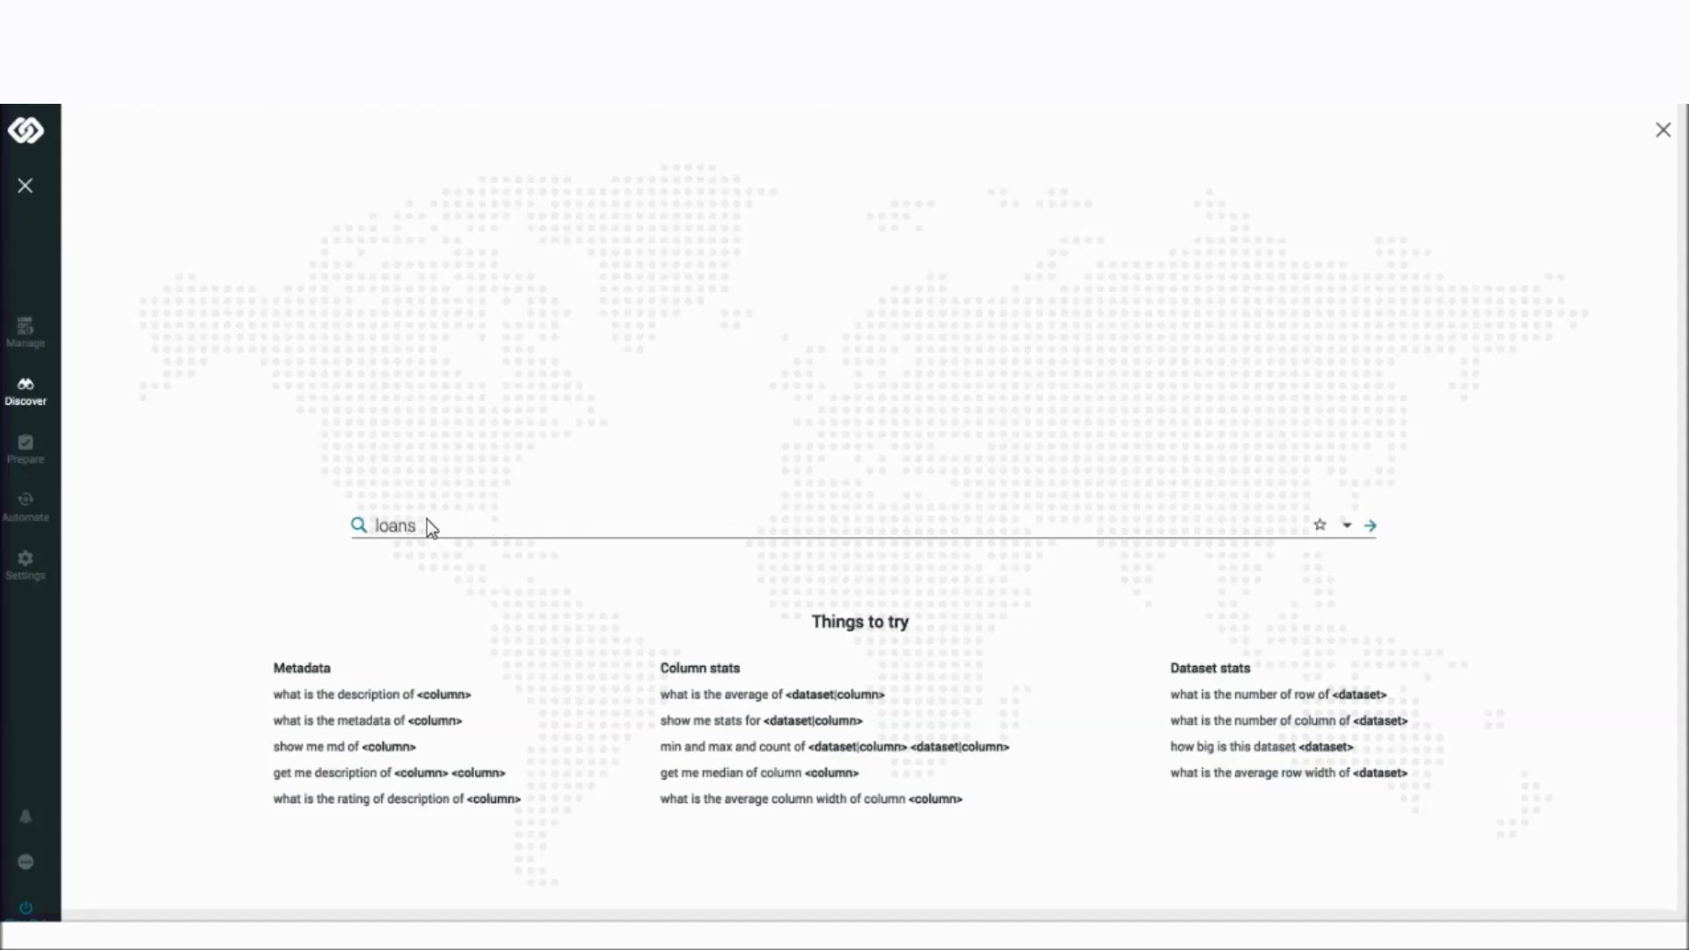
key("Return")
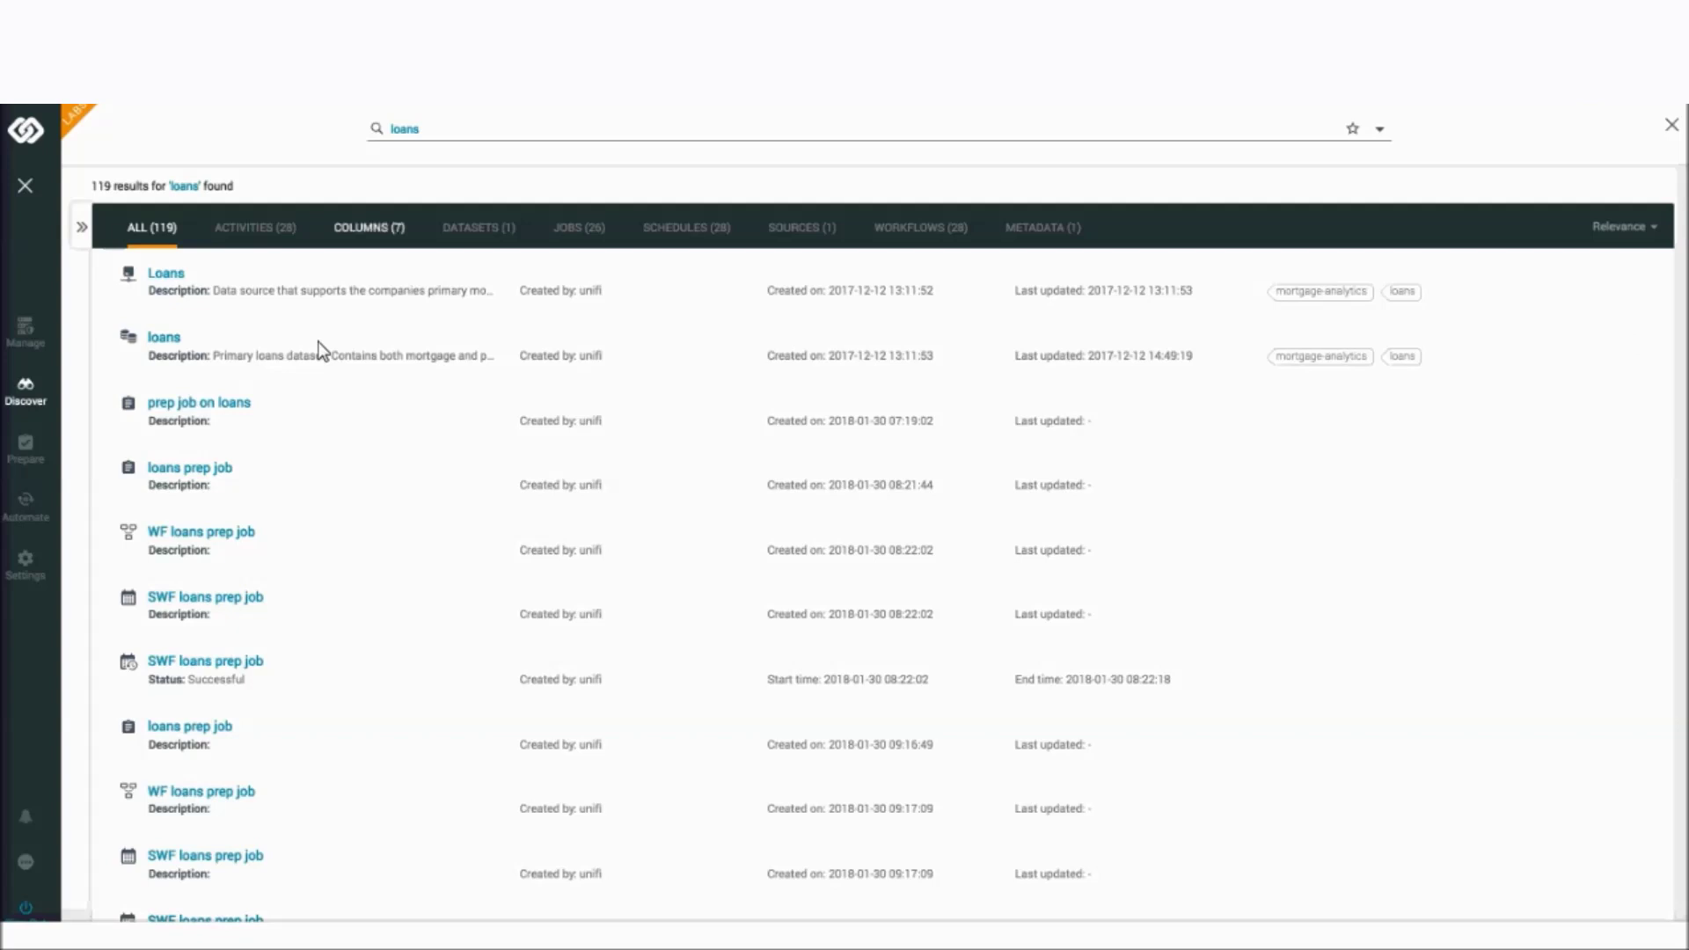
left_click(479, 231)
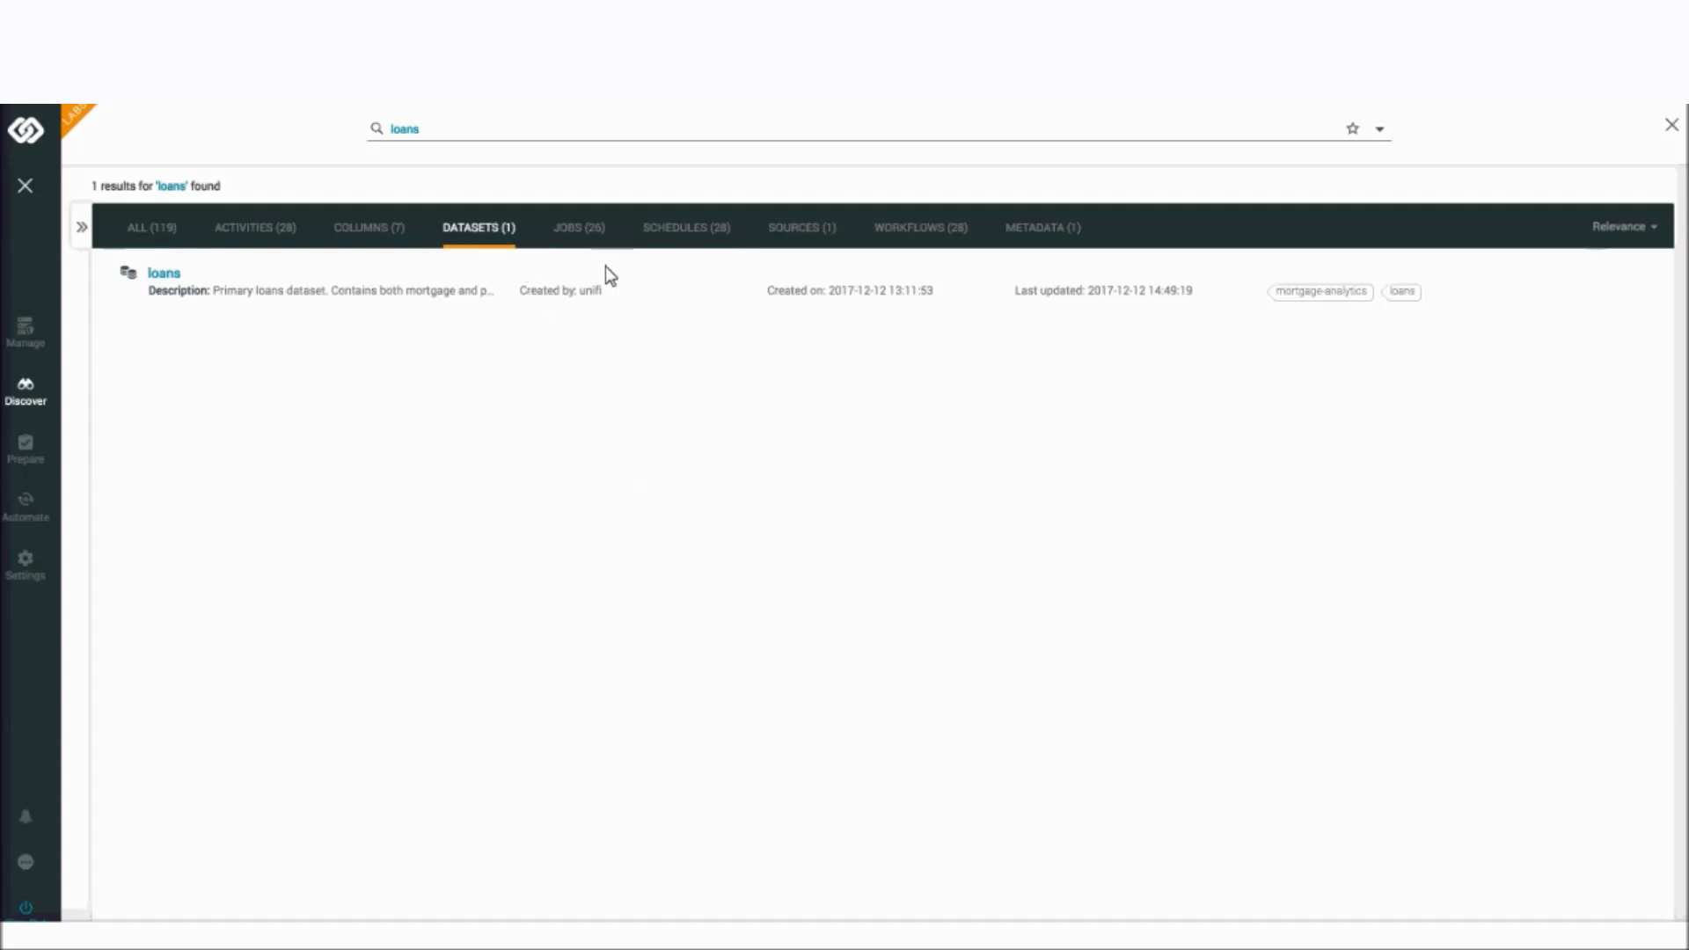
- Expand the loans dataset row to reveal its related counts
mouse_move(1651, 315)
left_click(1634, 283)
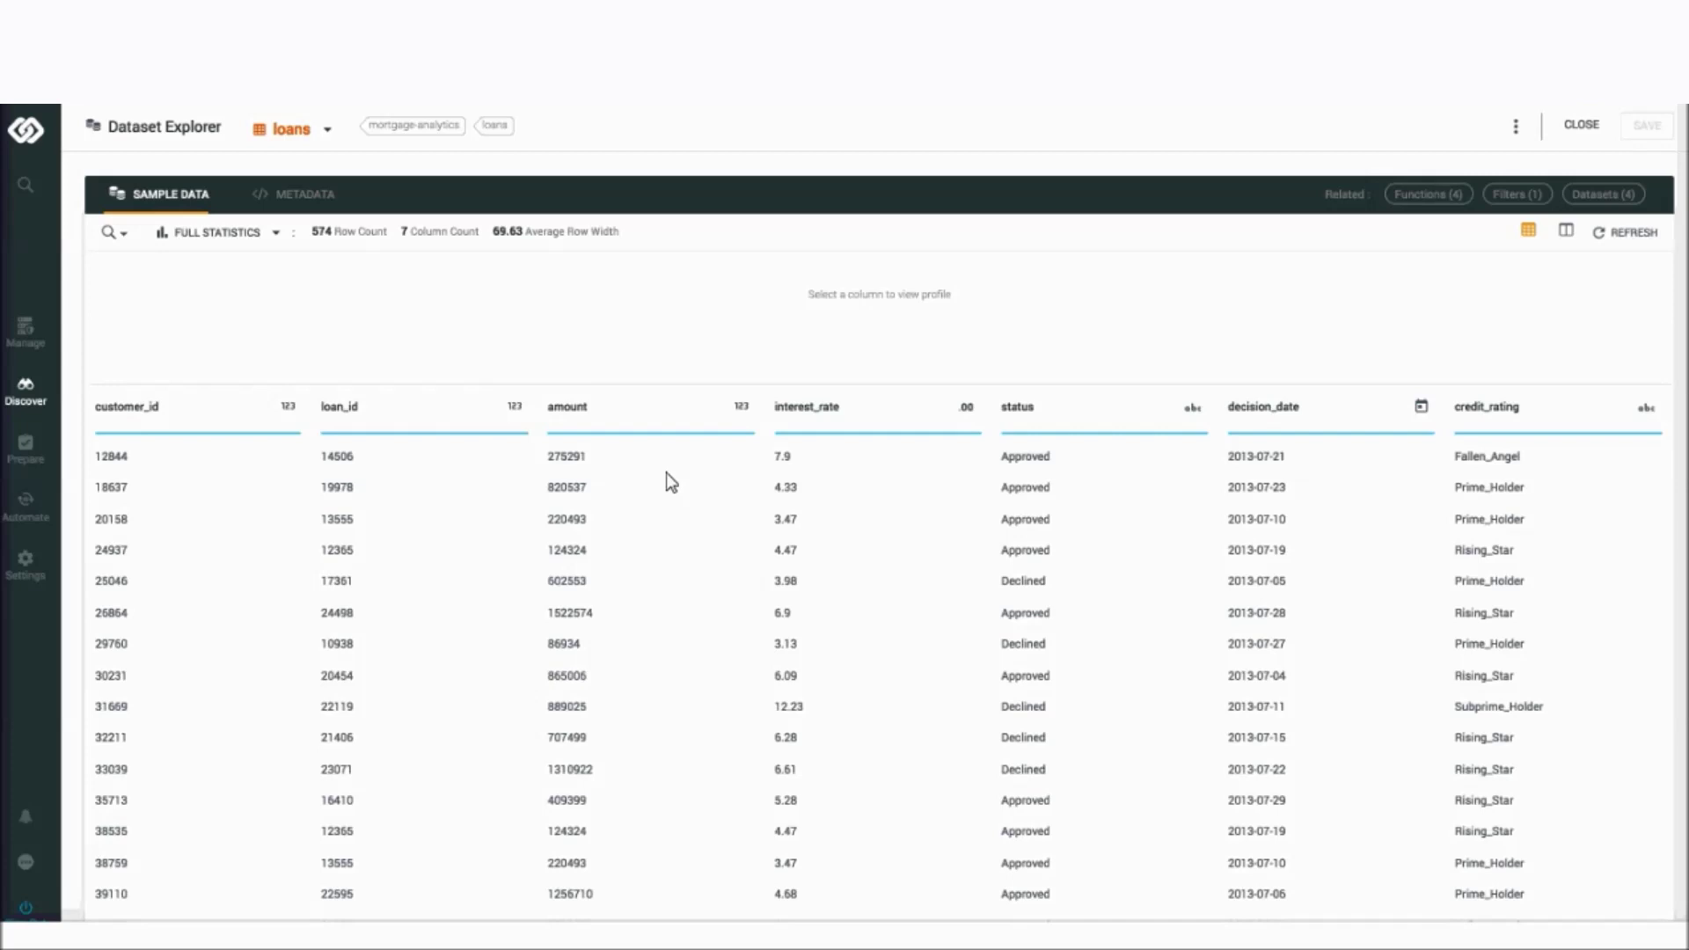
- Show the interest_rate column's distribution as a Range Histogram of binned rates
left_click(836, 455)
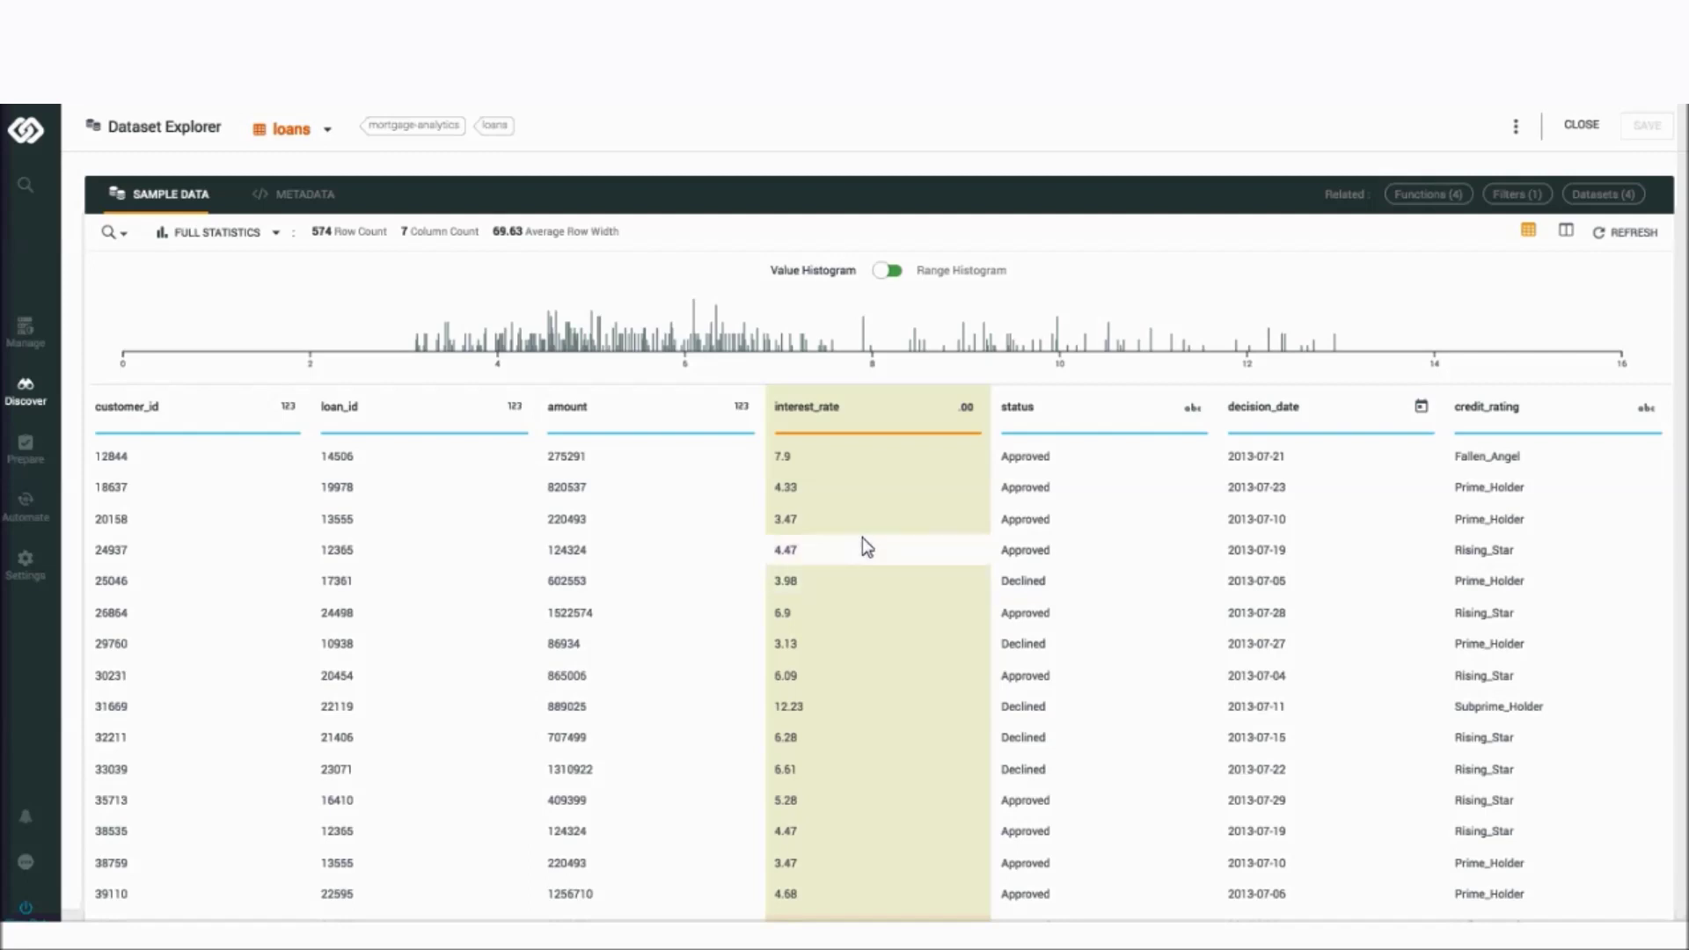
left_click(890, 271)
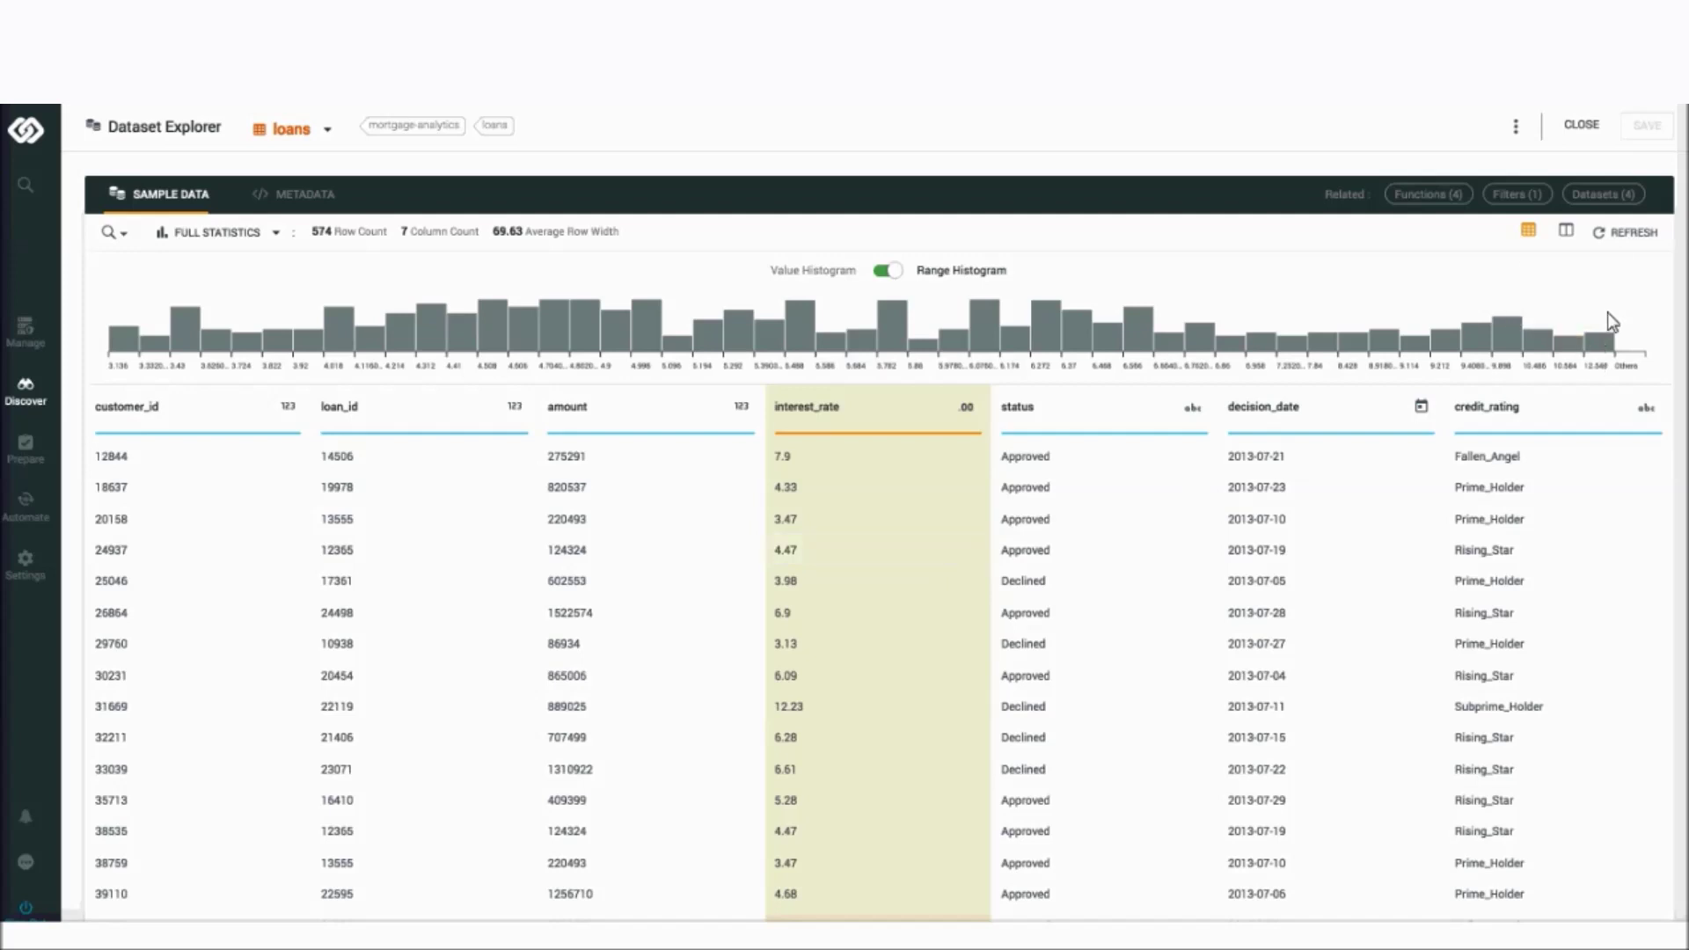
- Switch to Column view, inspect the status column's statistics, then show the loans metadata
left_click(1567, 232)
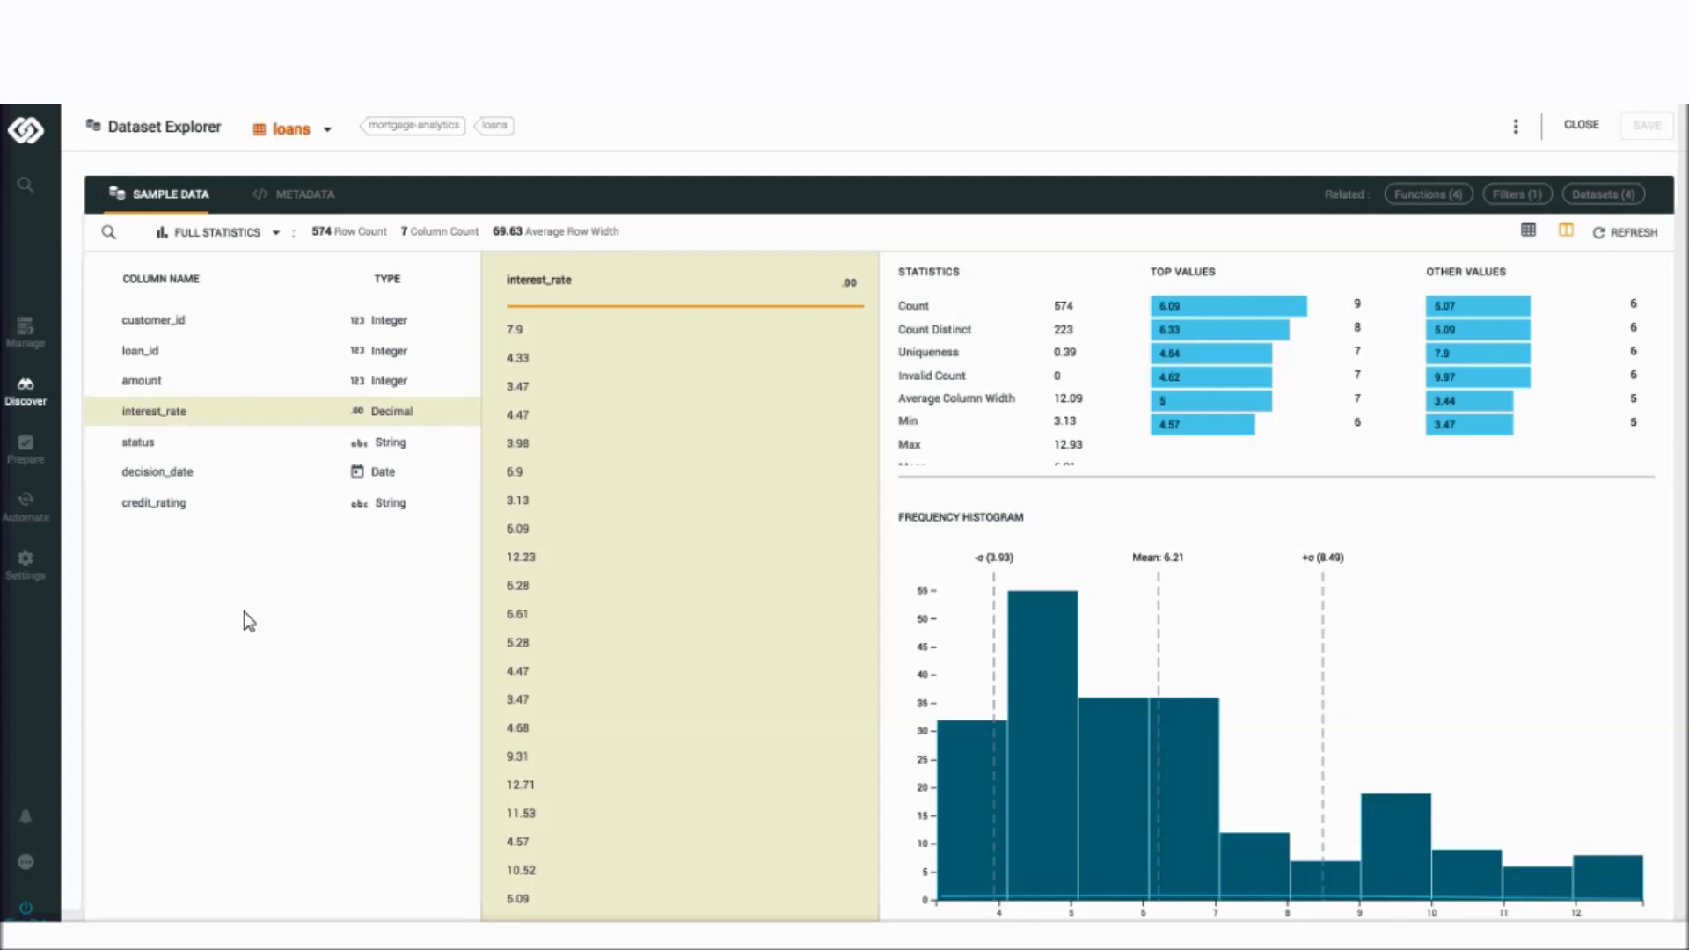
left_click(141, 444)
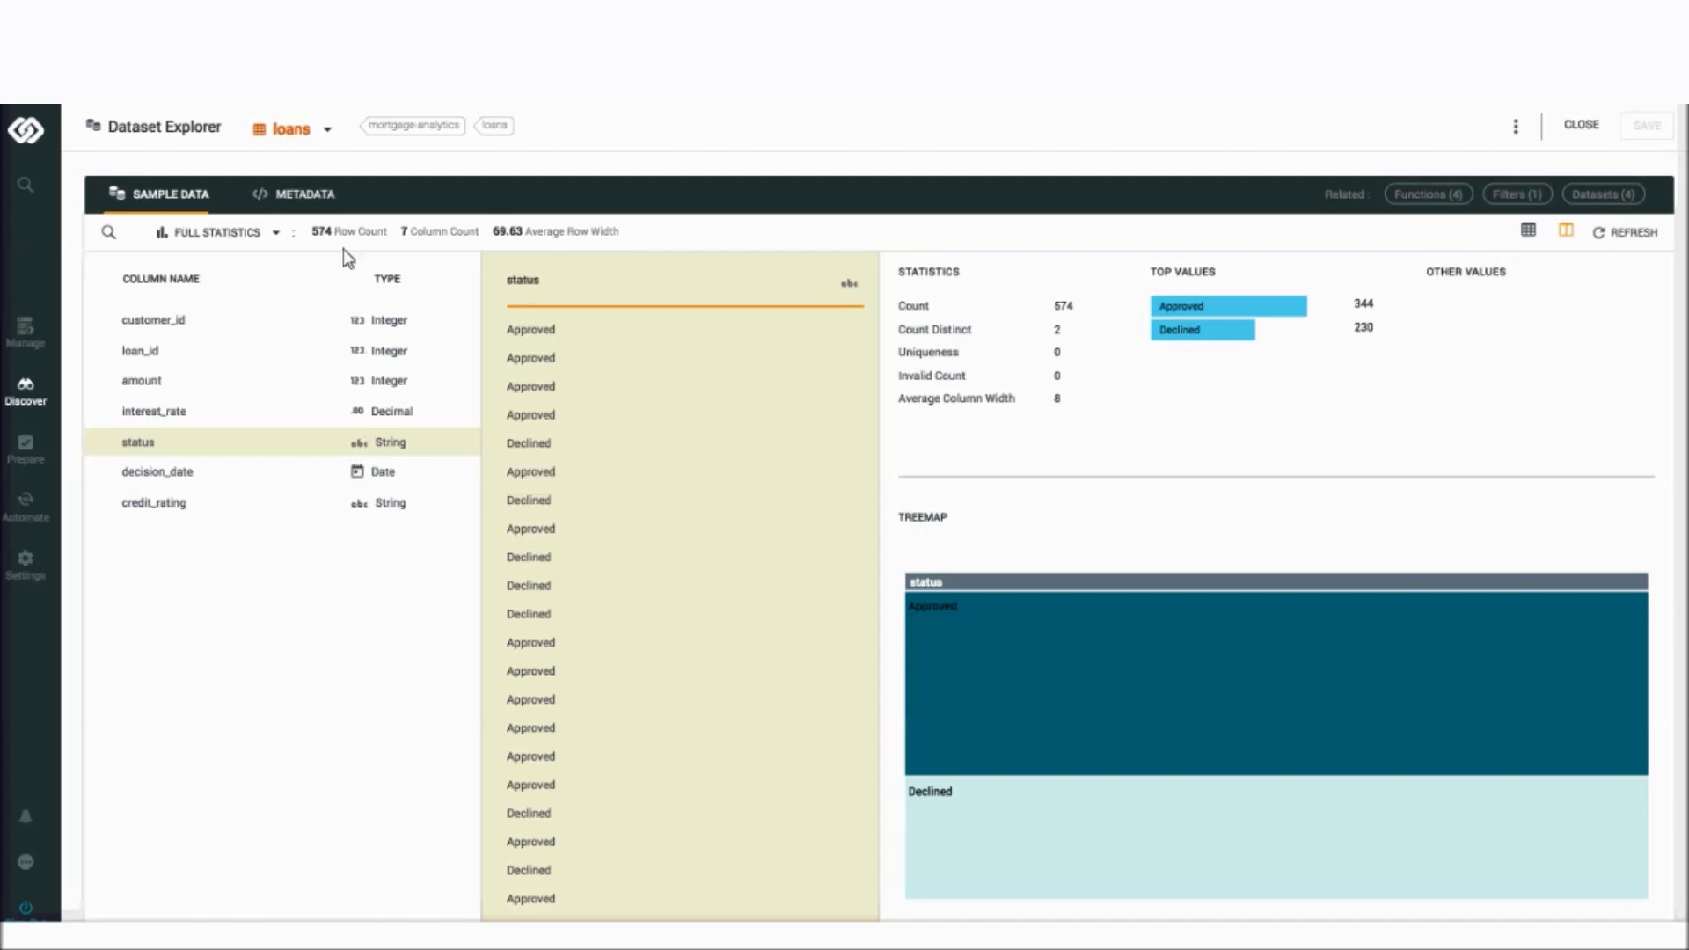
left_click(311, 207)
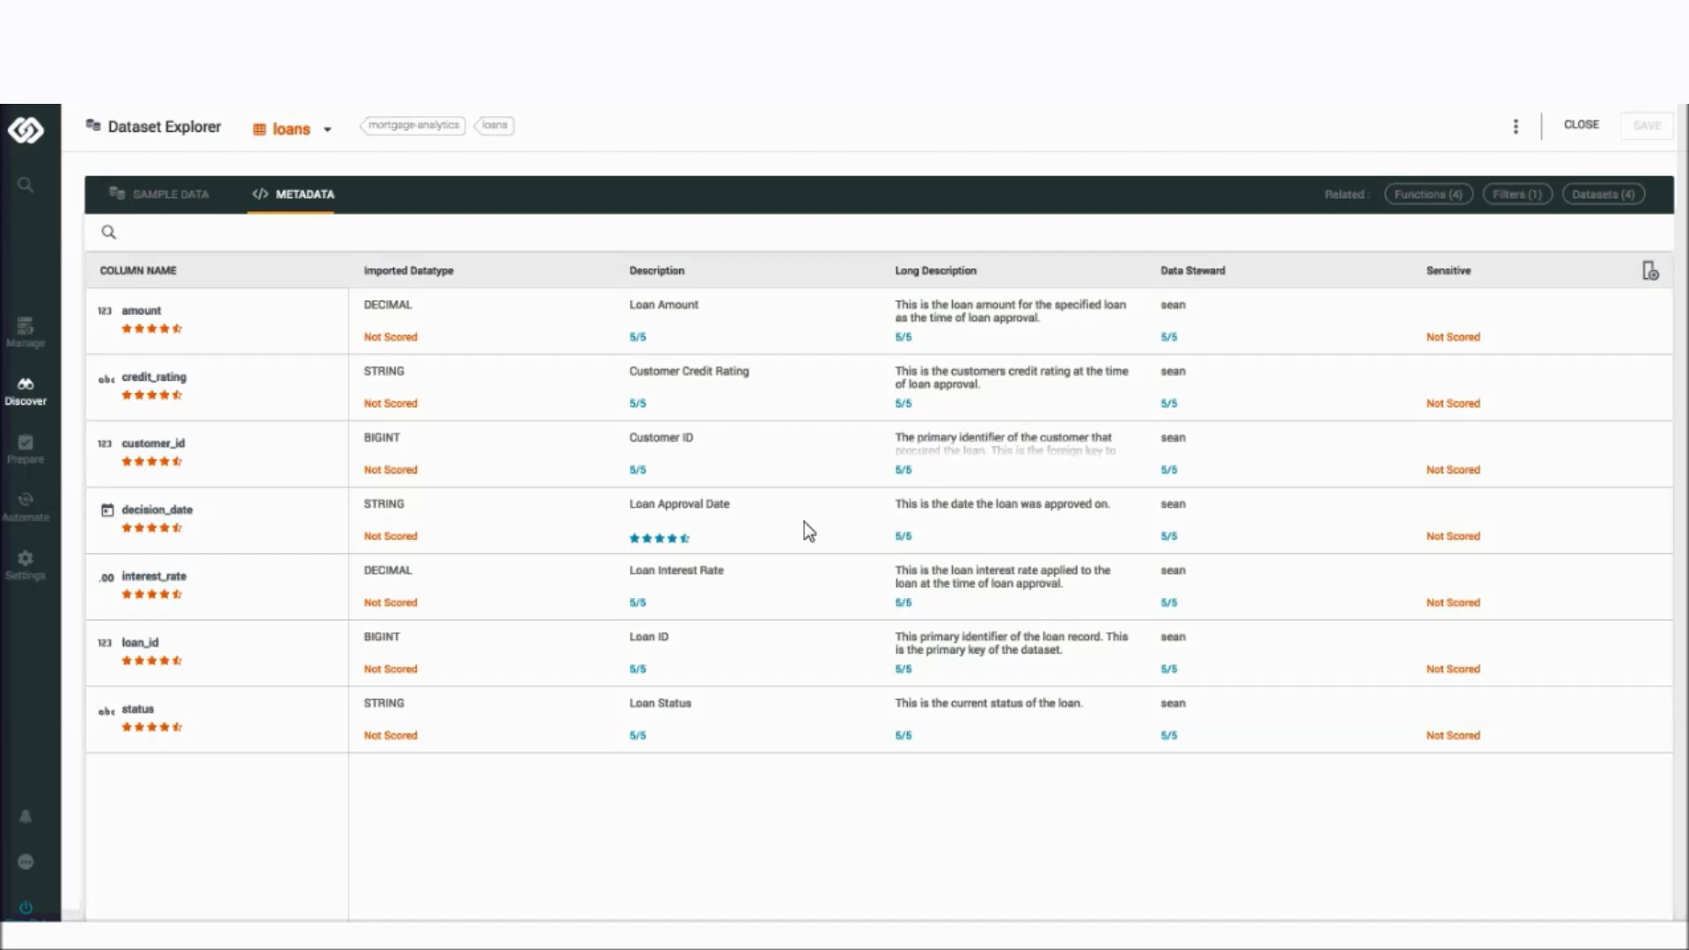
mouse_move(701, 417)
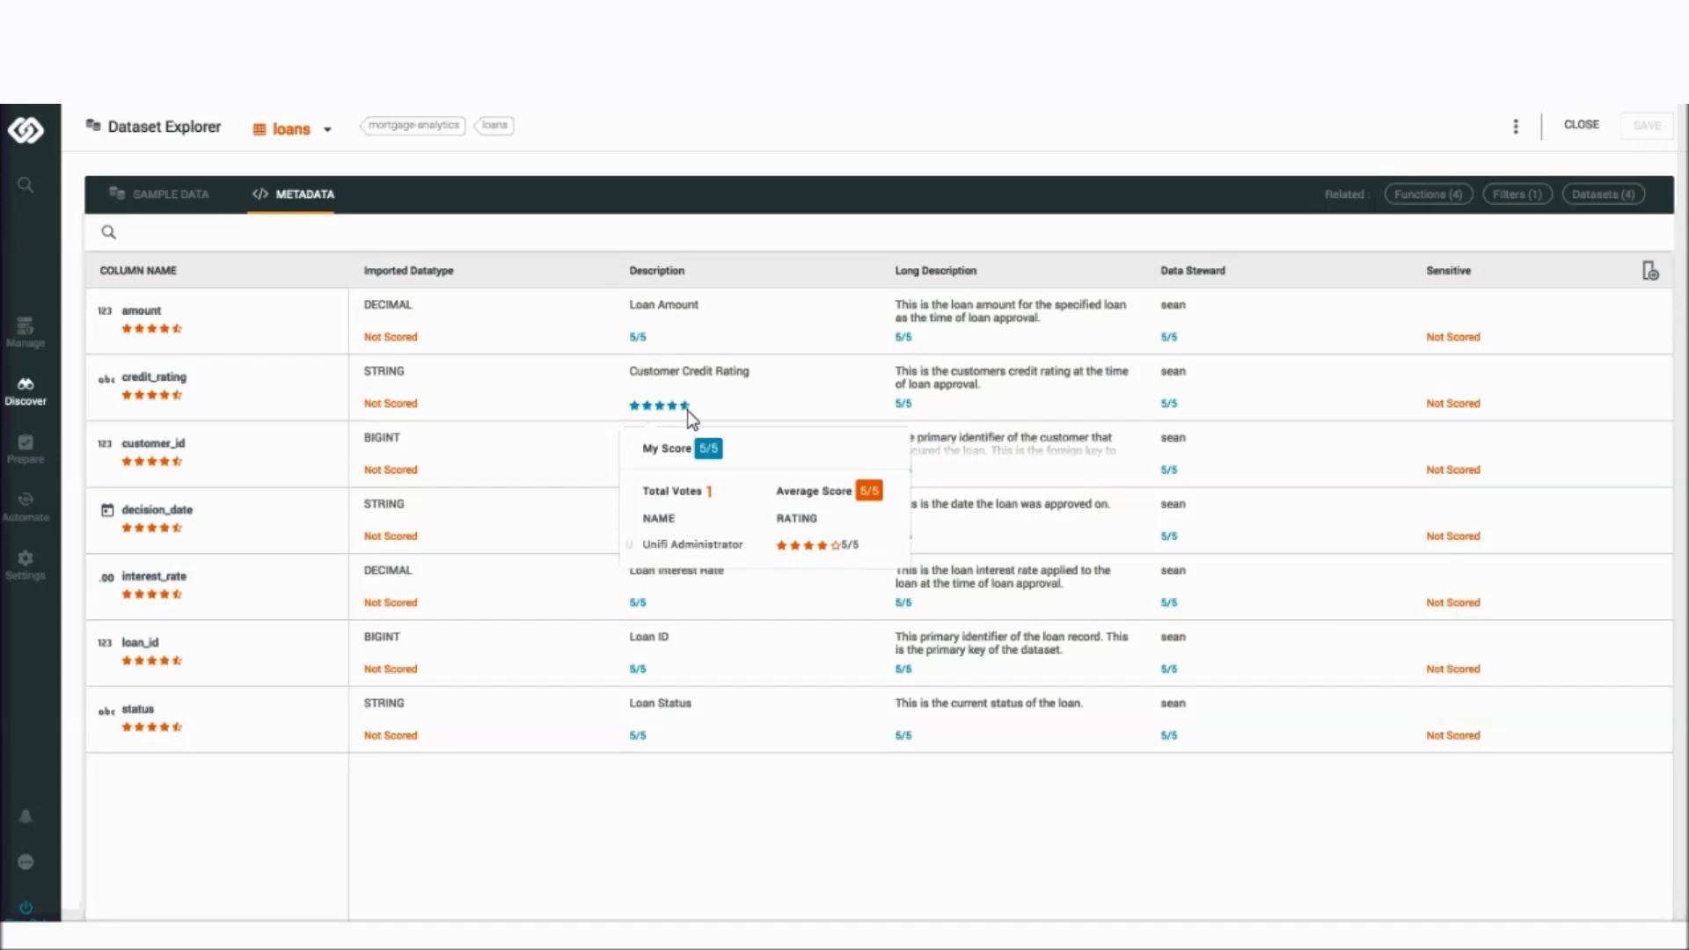
mouse_move(1180, 403)
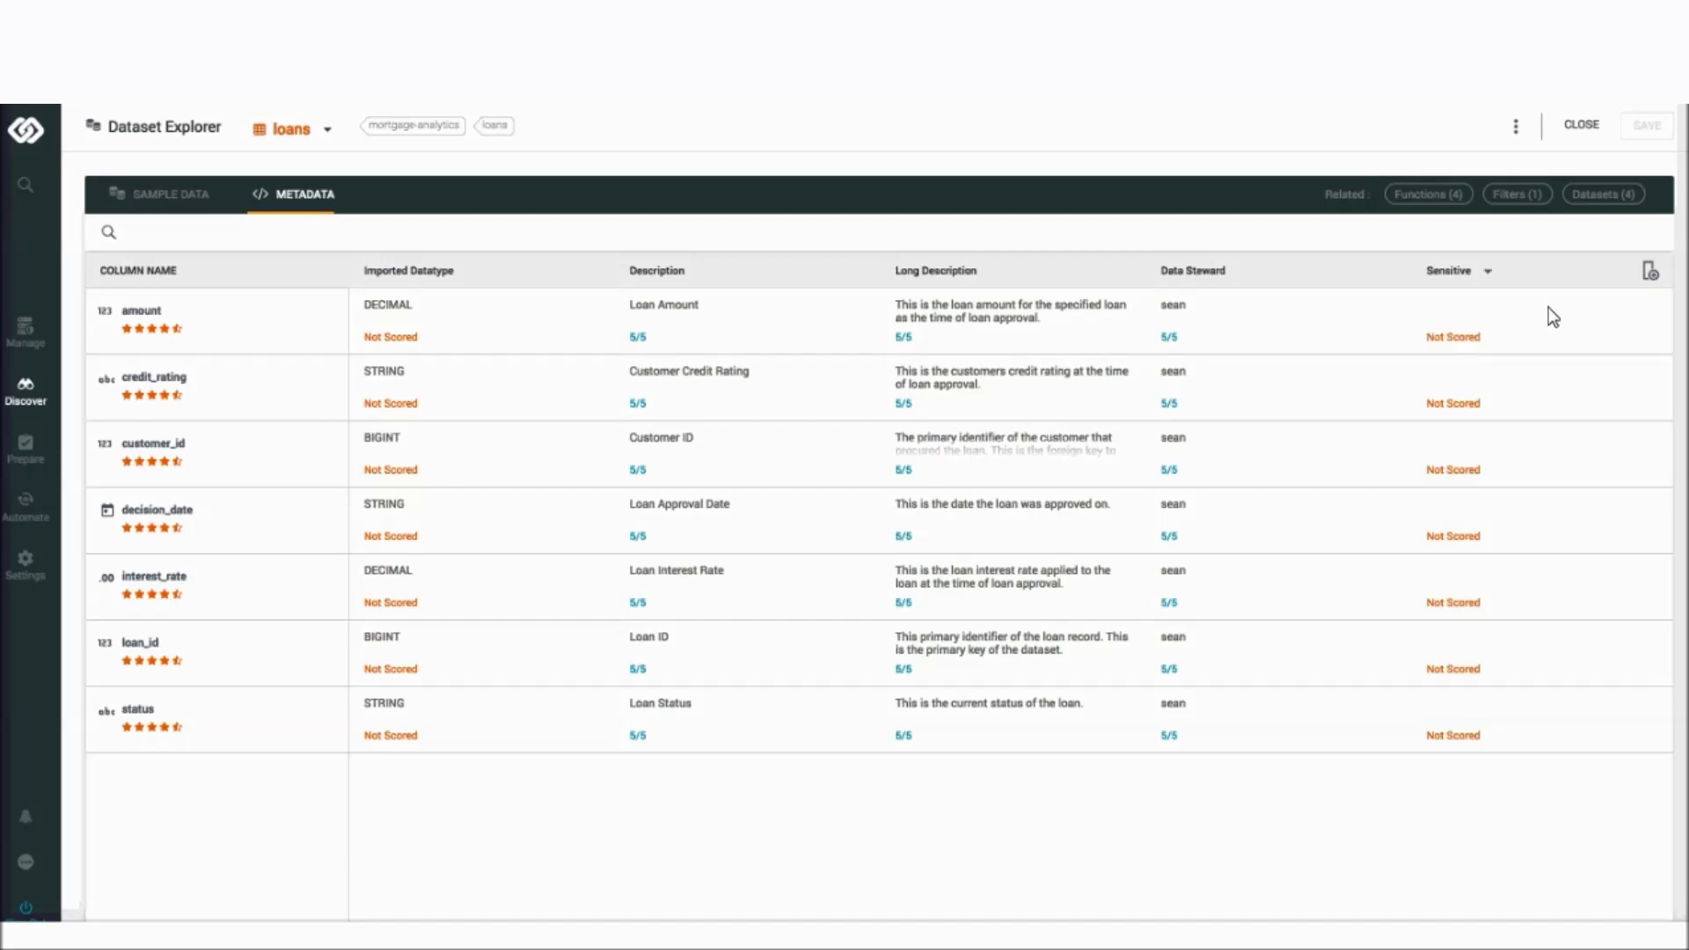
- List the related datasets communications, weblogs, call_center and customers from the Related bar
left_click(1599, 201)
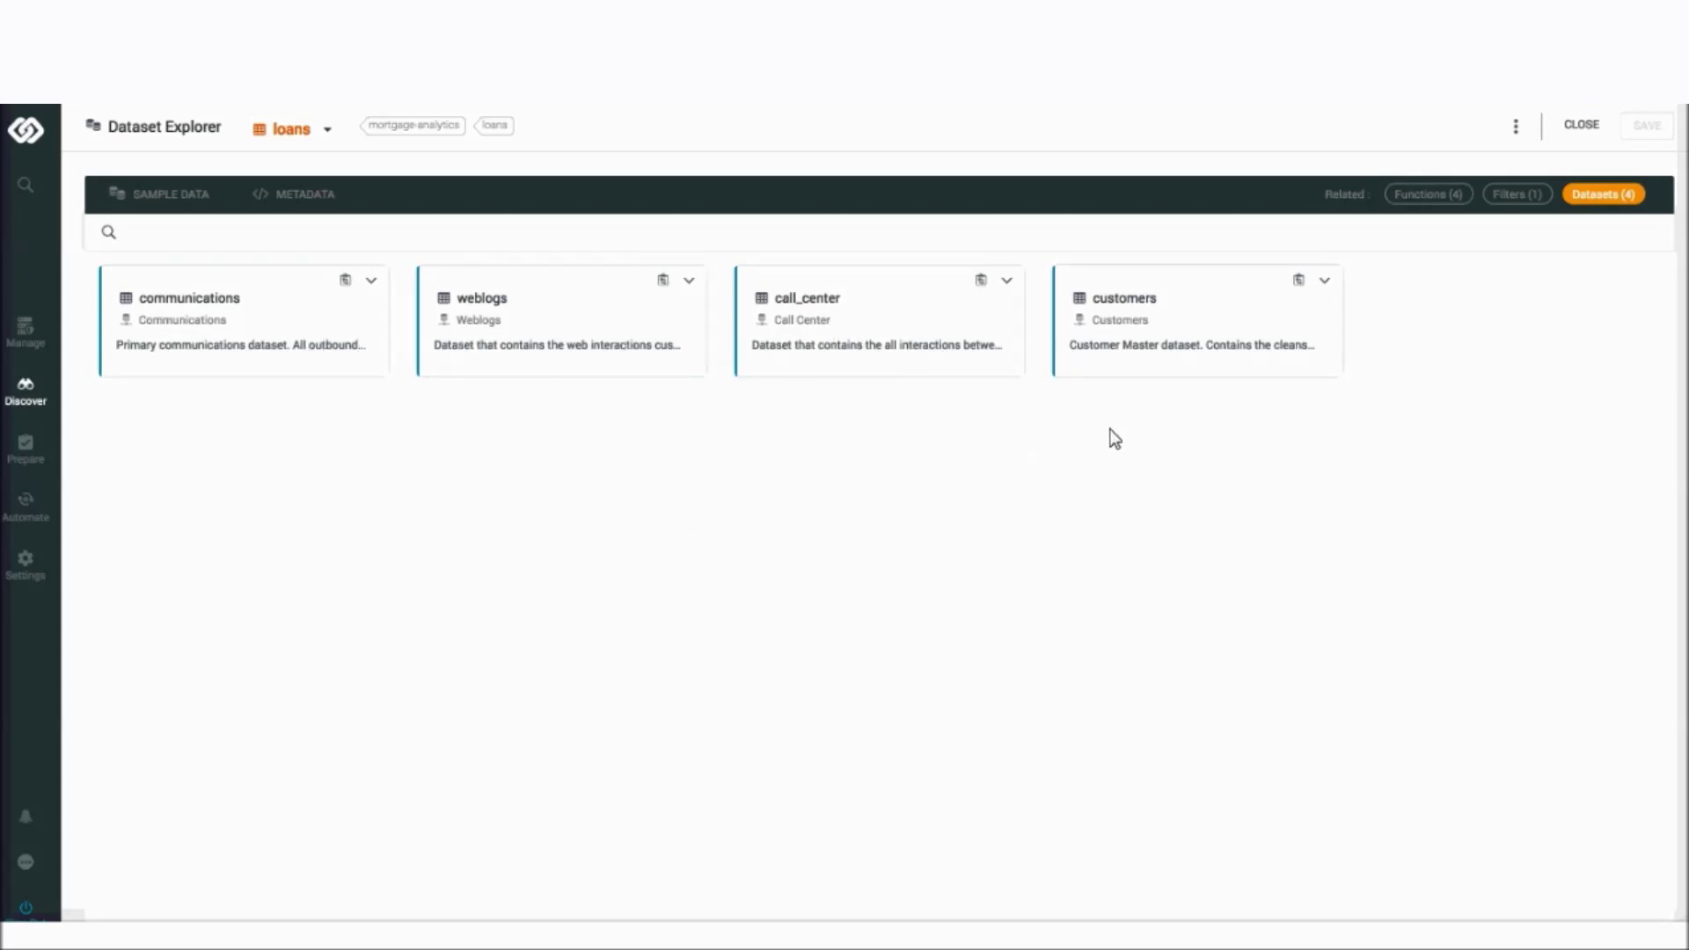
- Visit customers, return to loans, and list its four related functions, including ARM Loan Indicator
left_click(1205, 322)
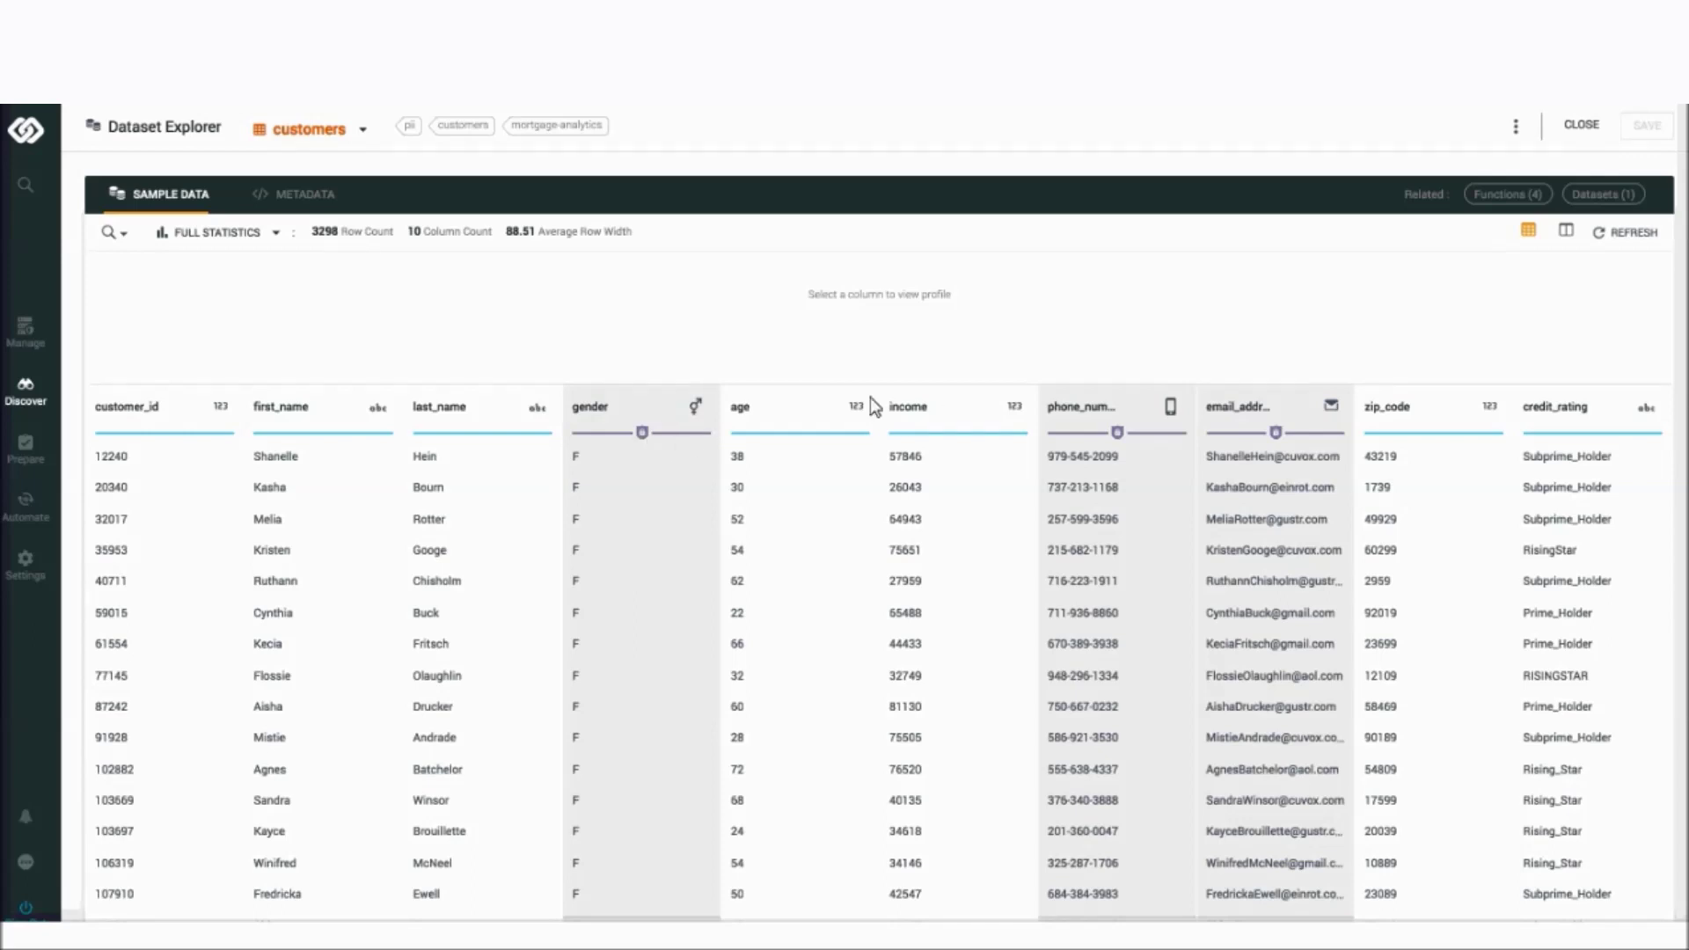
left_click(1611, 197)
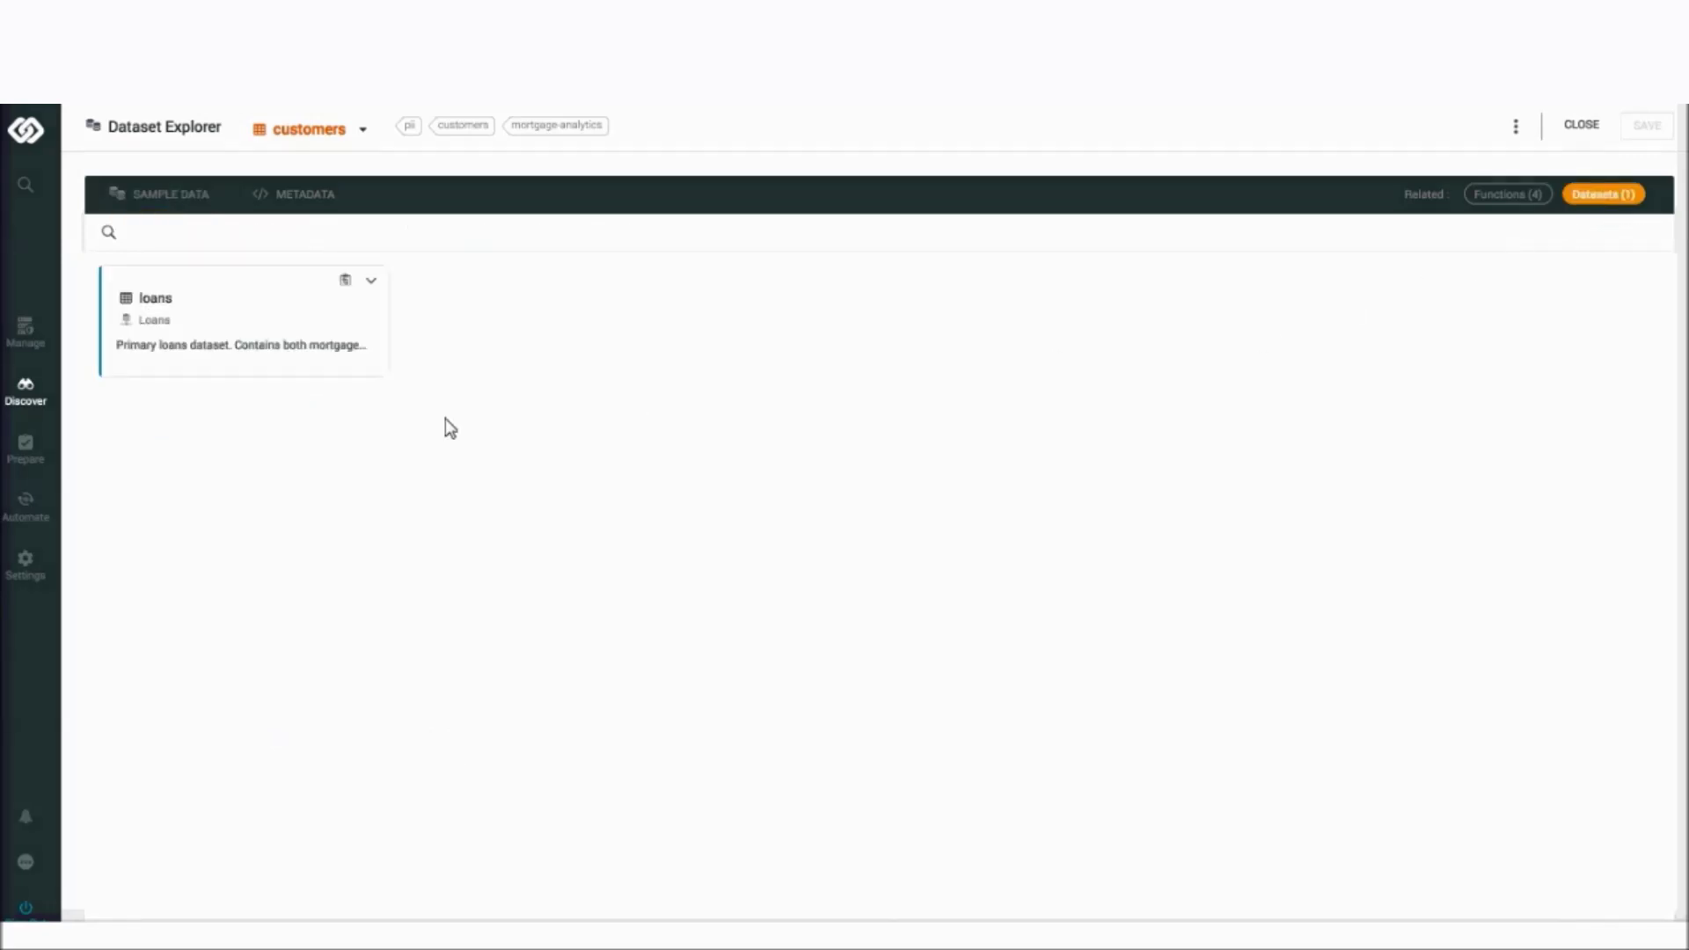
left_click(271, 313)
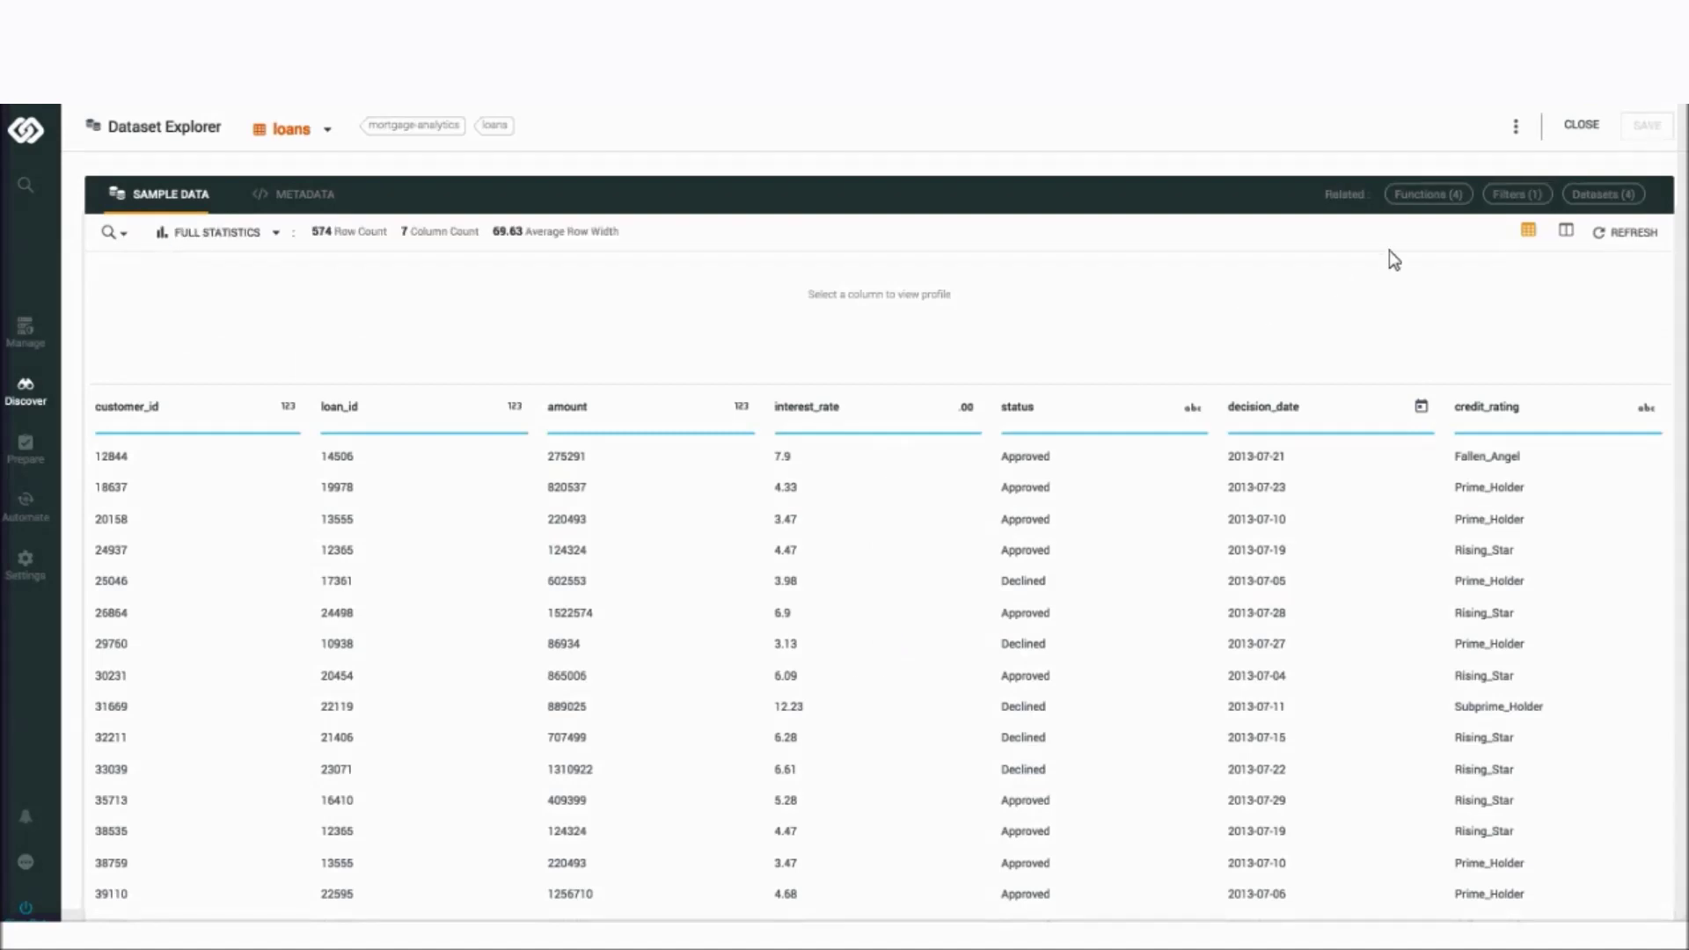
left_click(1422, 195)
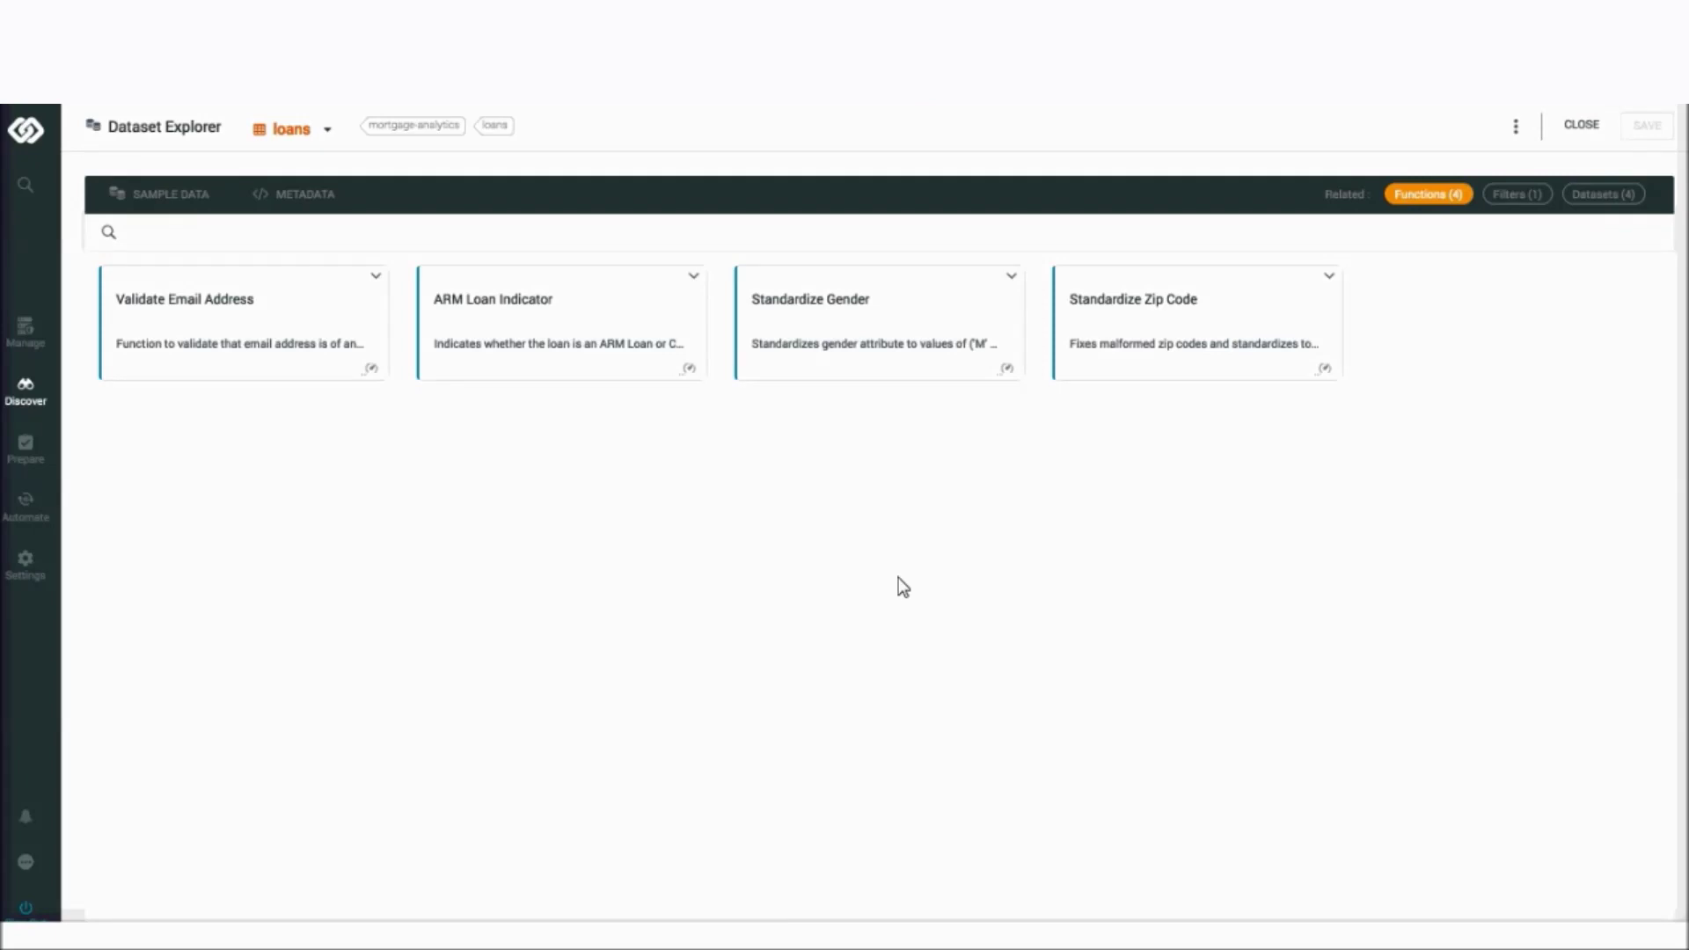
left_click(694, 277)
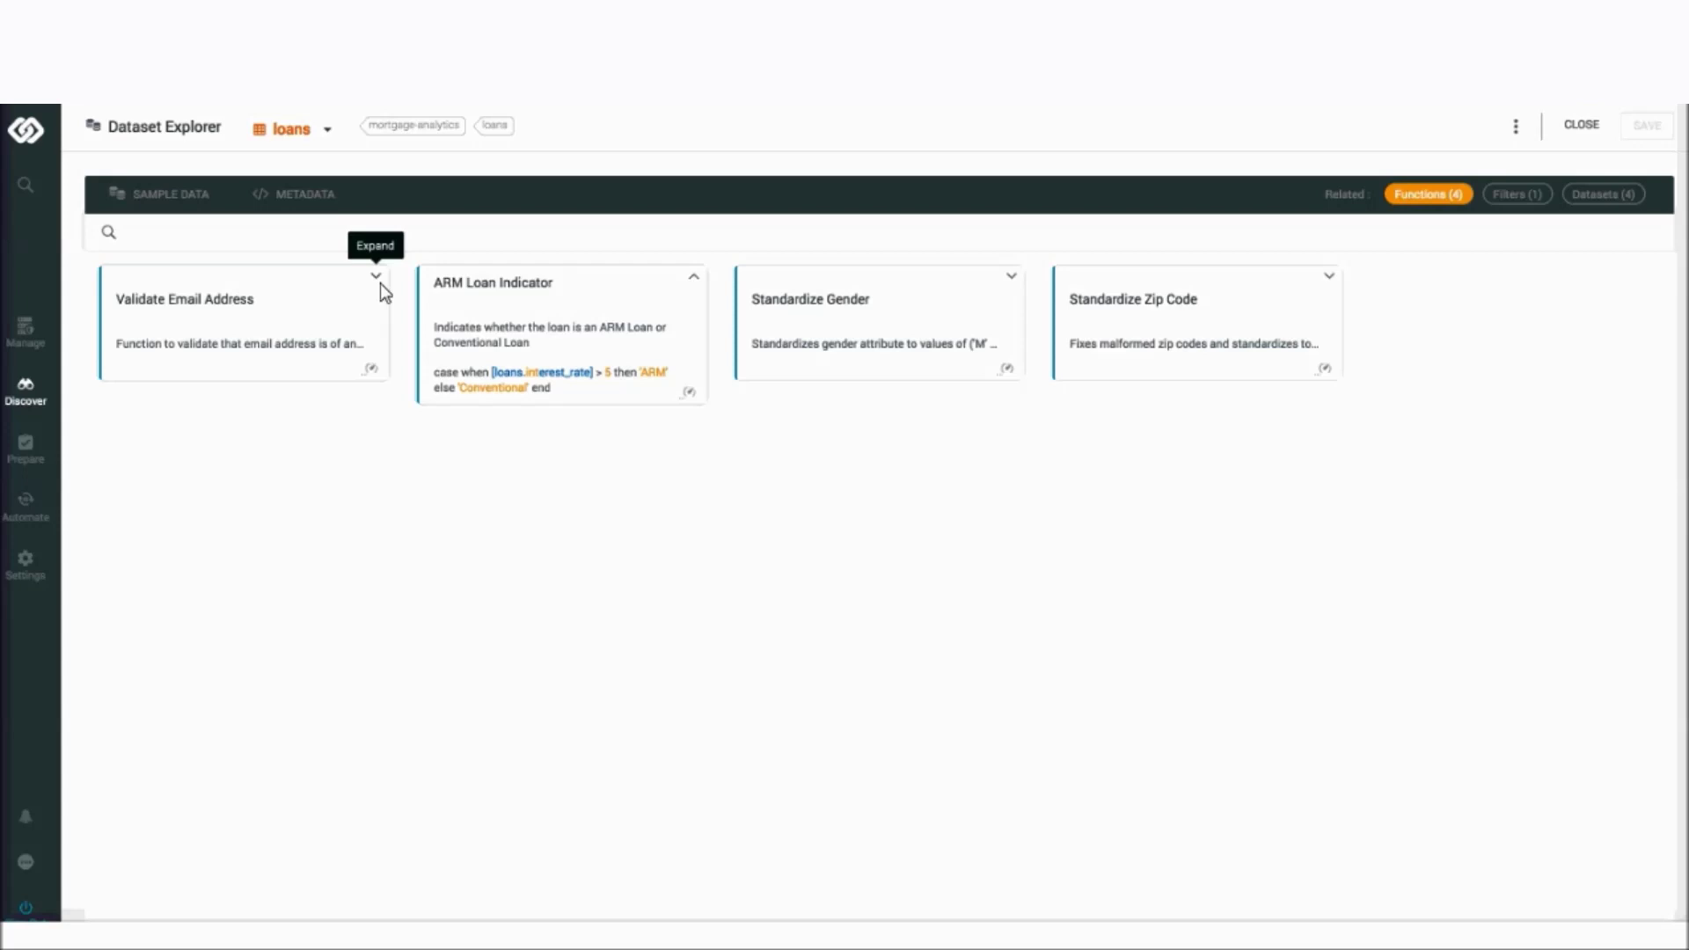
left_click(694, 277)
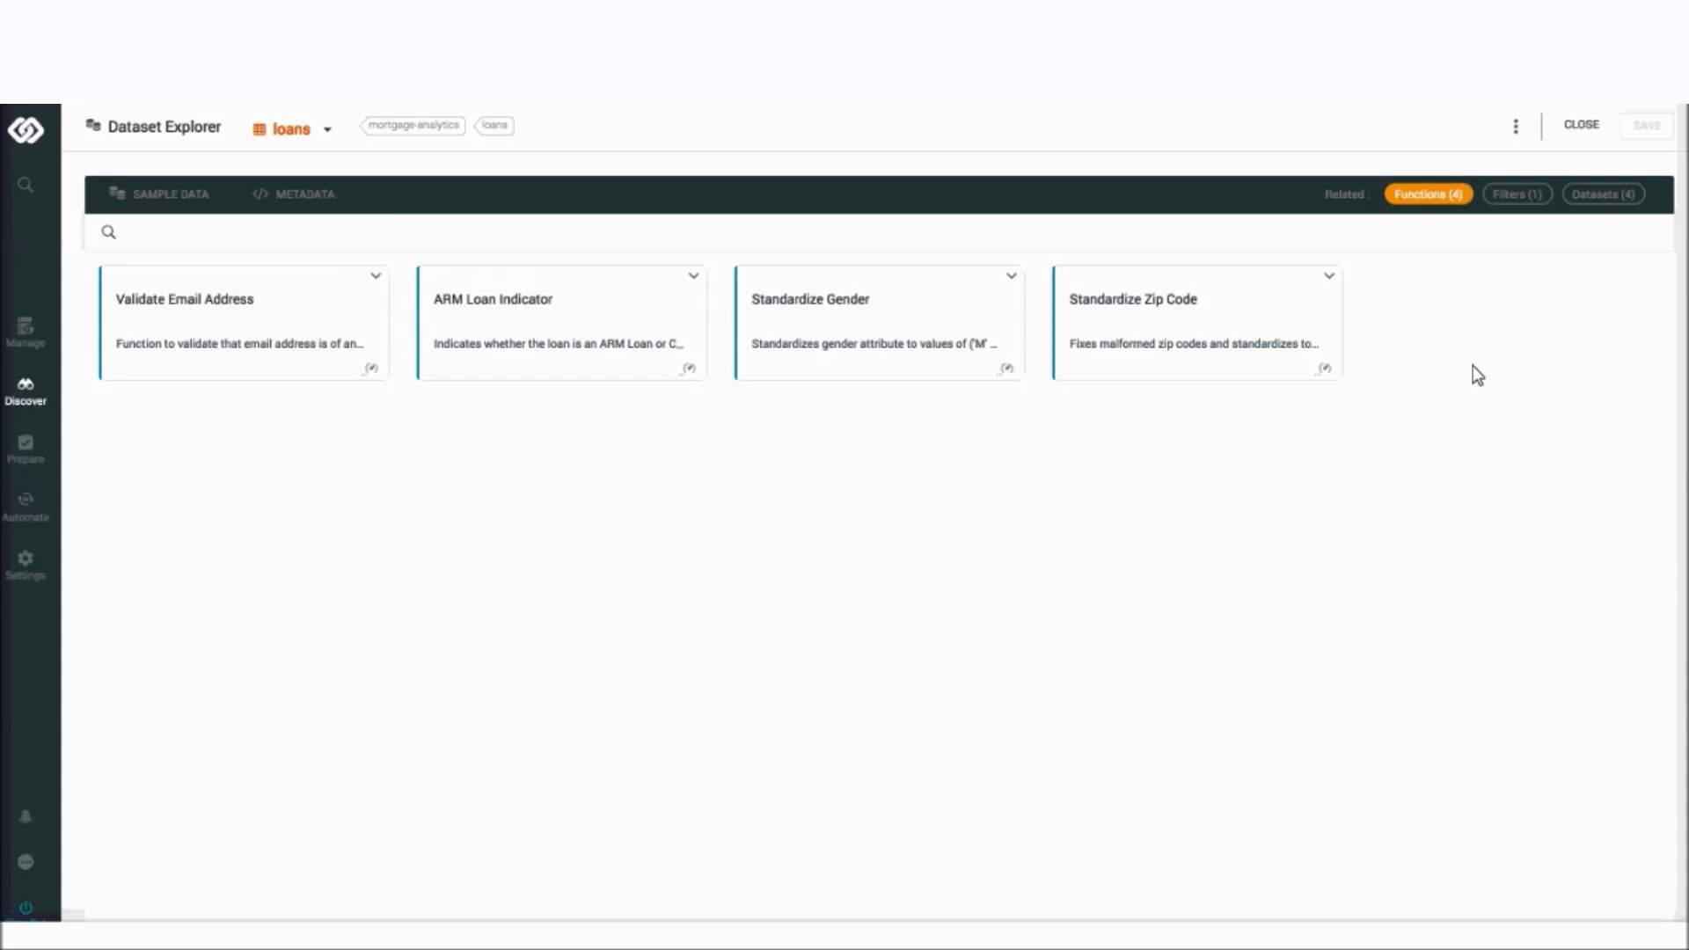
- Check the loans filters and sample data, then return to the natural-language catalog search
left_click(1516, 194)
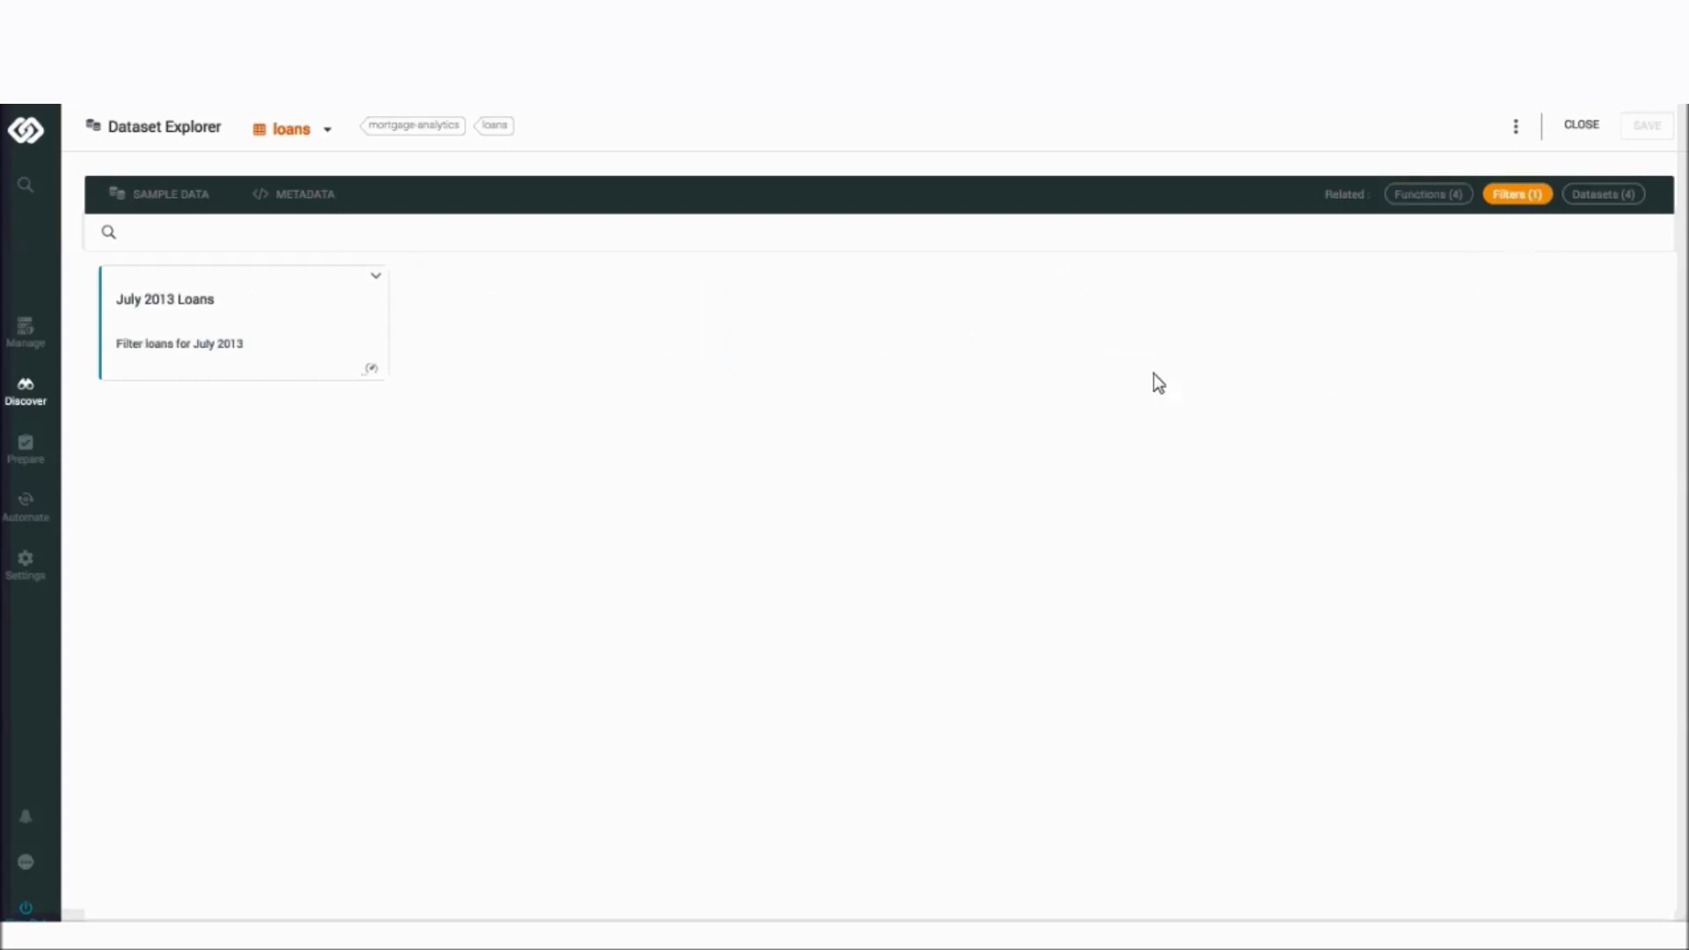
left_click(167, 207)
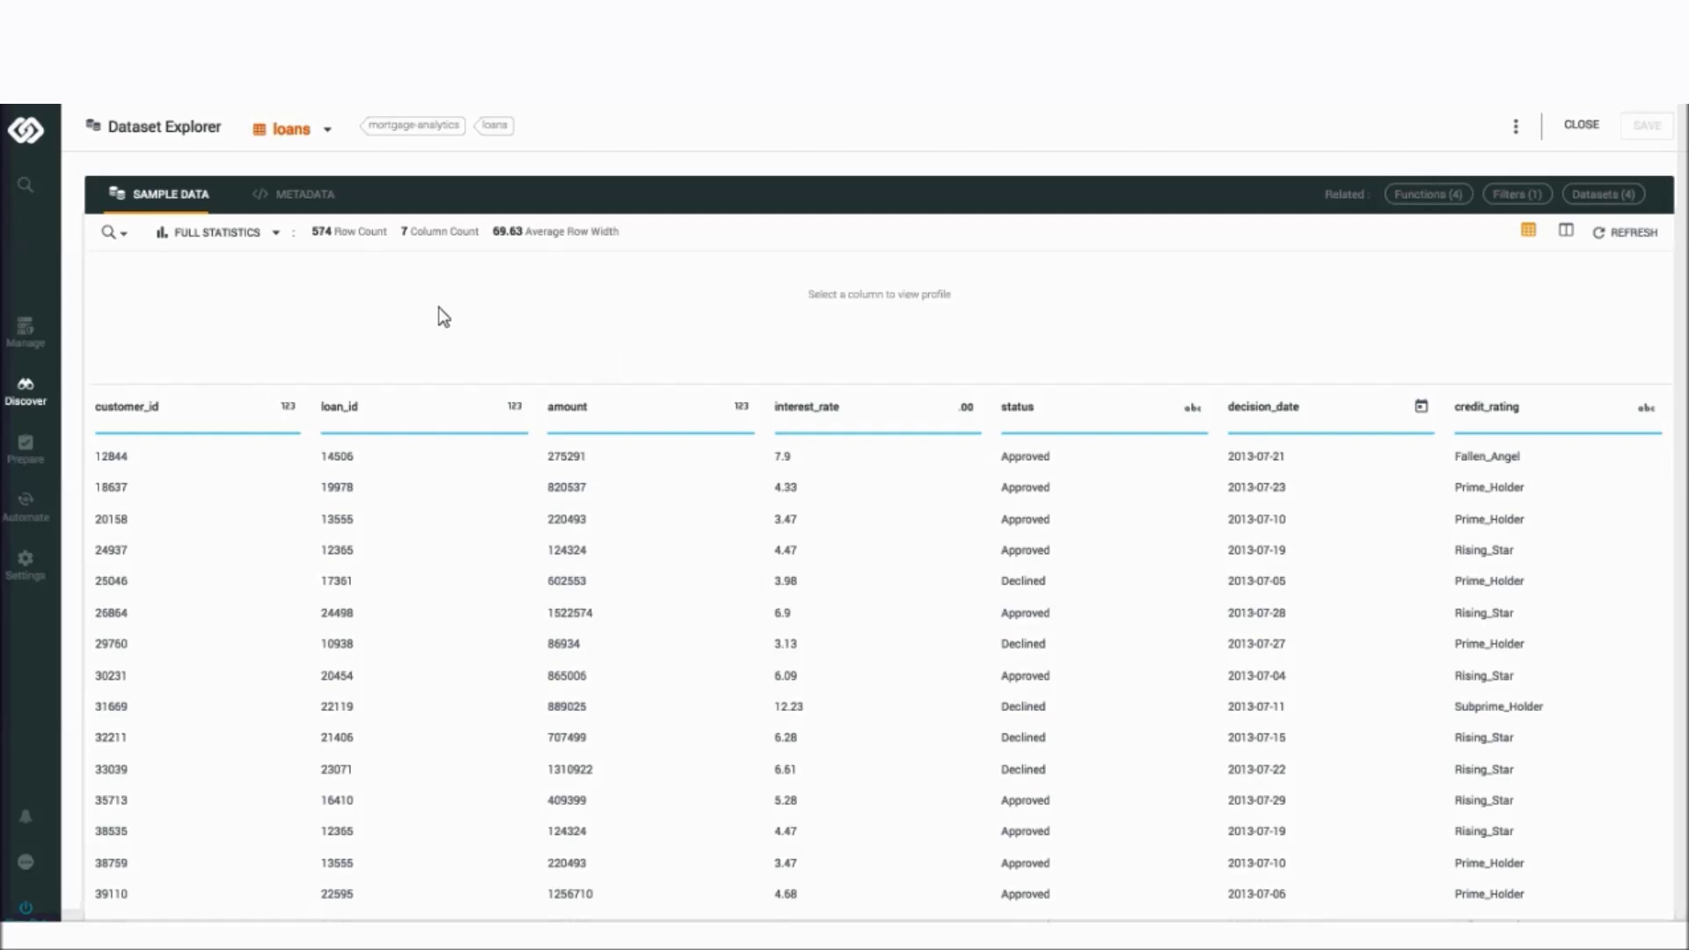
left_click(26, 185)
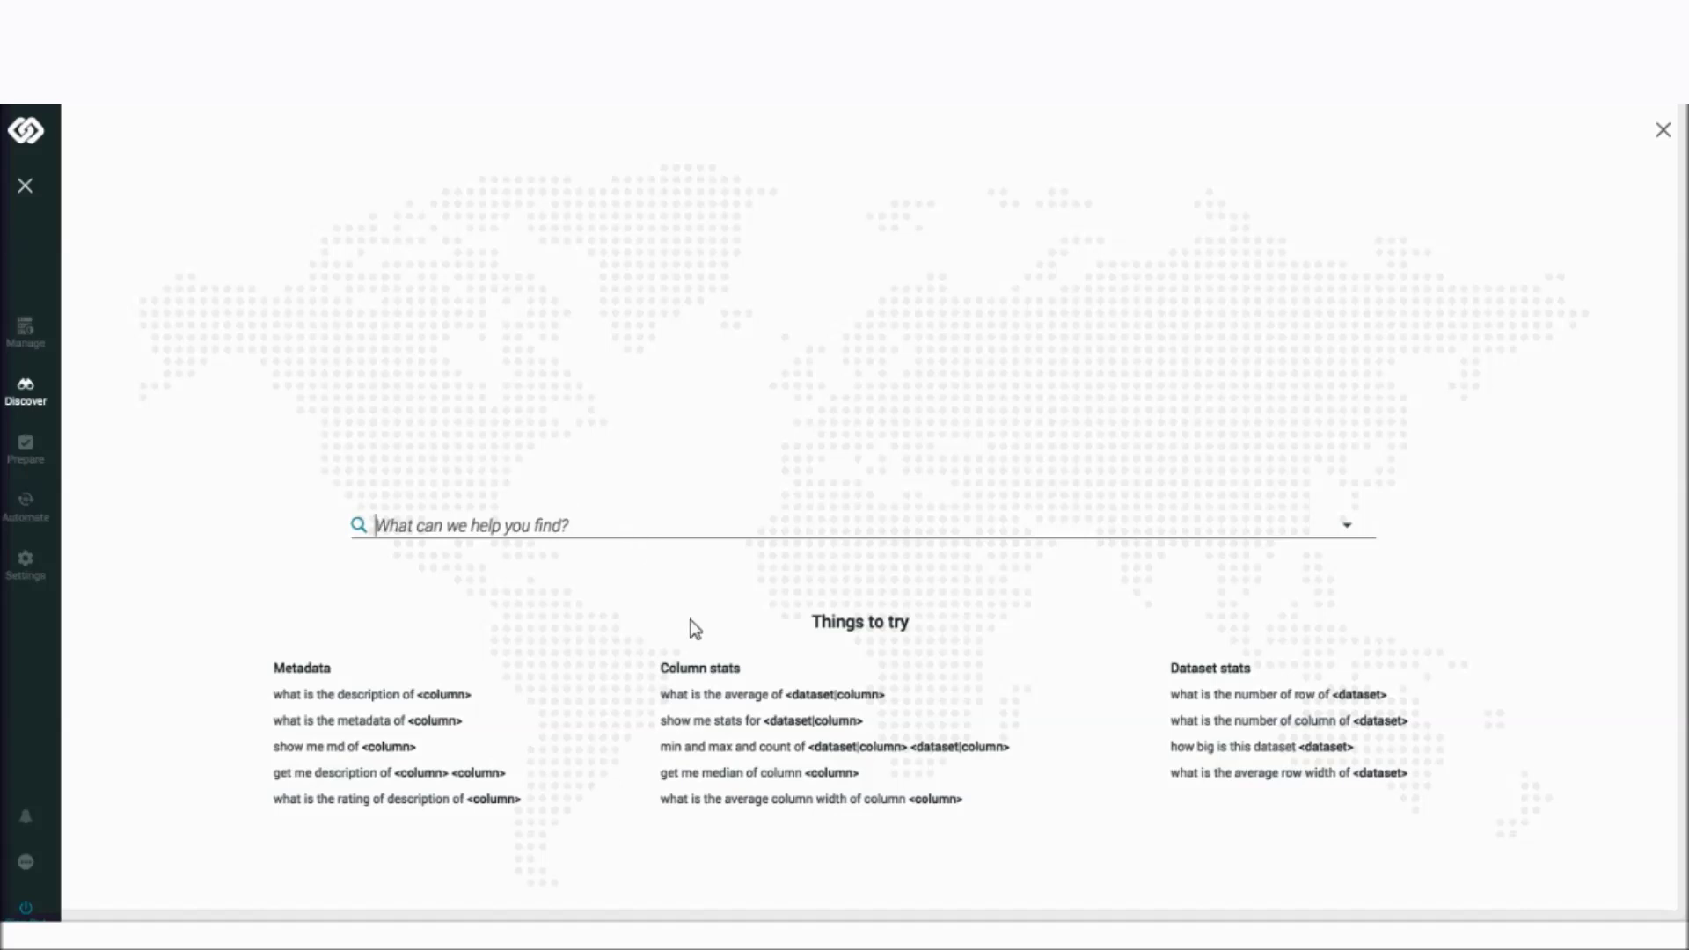
- Query min, max and count of interest_rate (3.13, 12.93, 574) and open the count details
left_click(748, 747)
type("int")
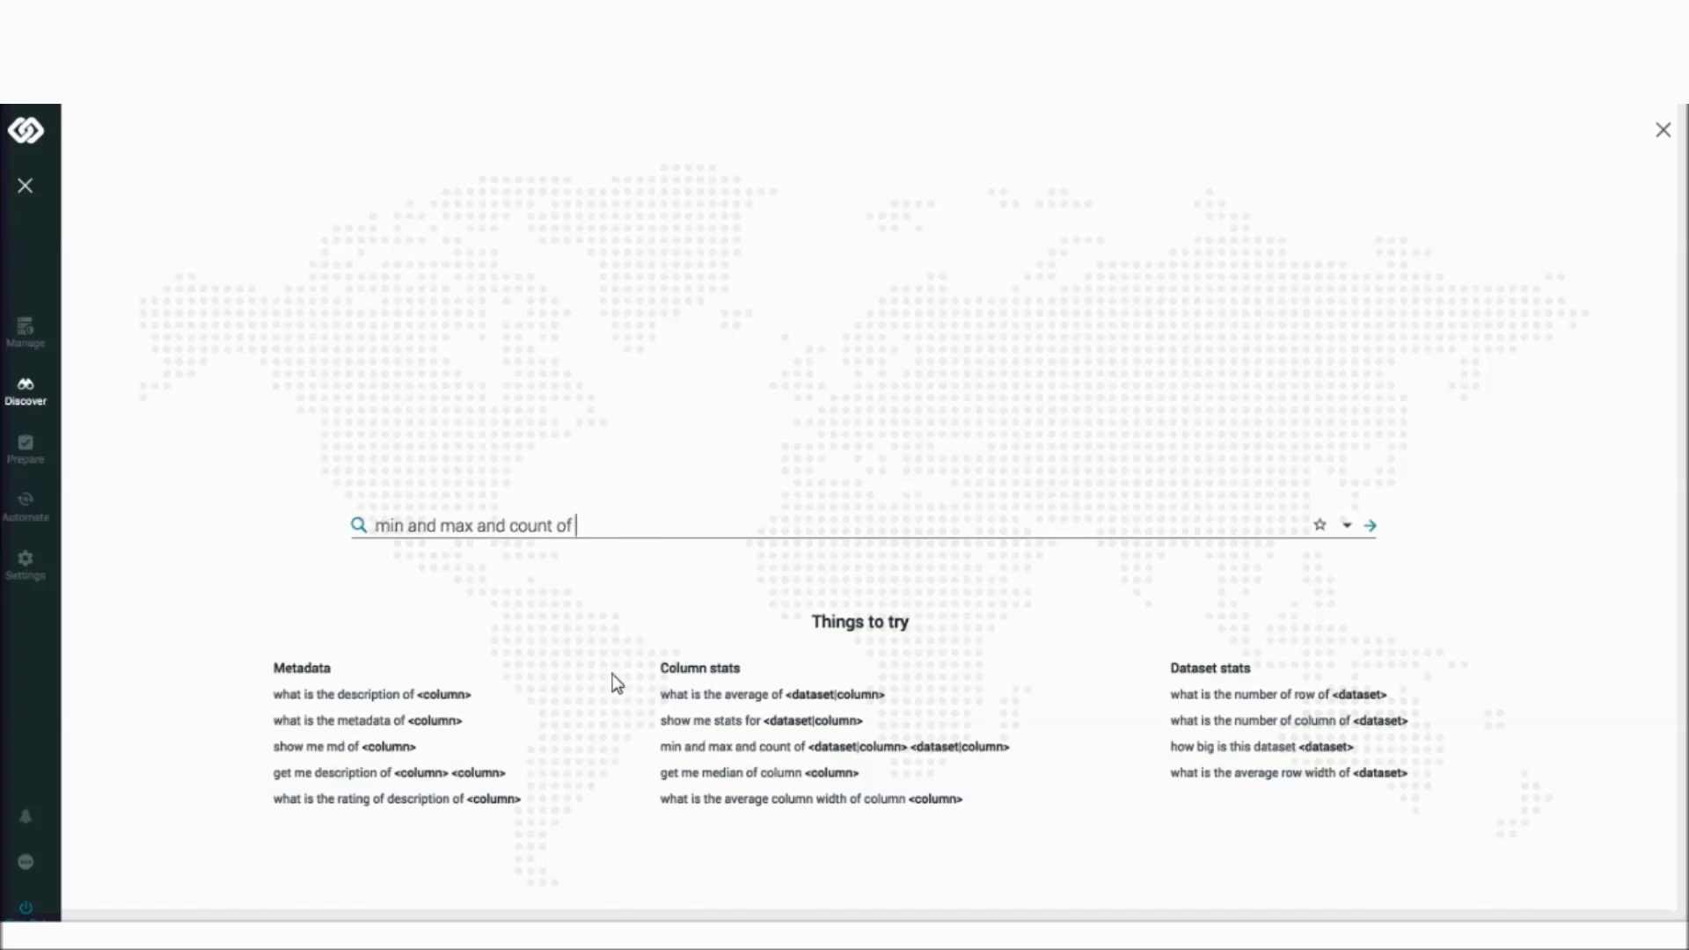
type("eres")
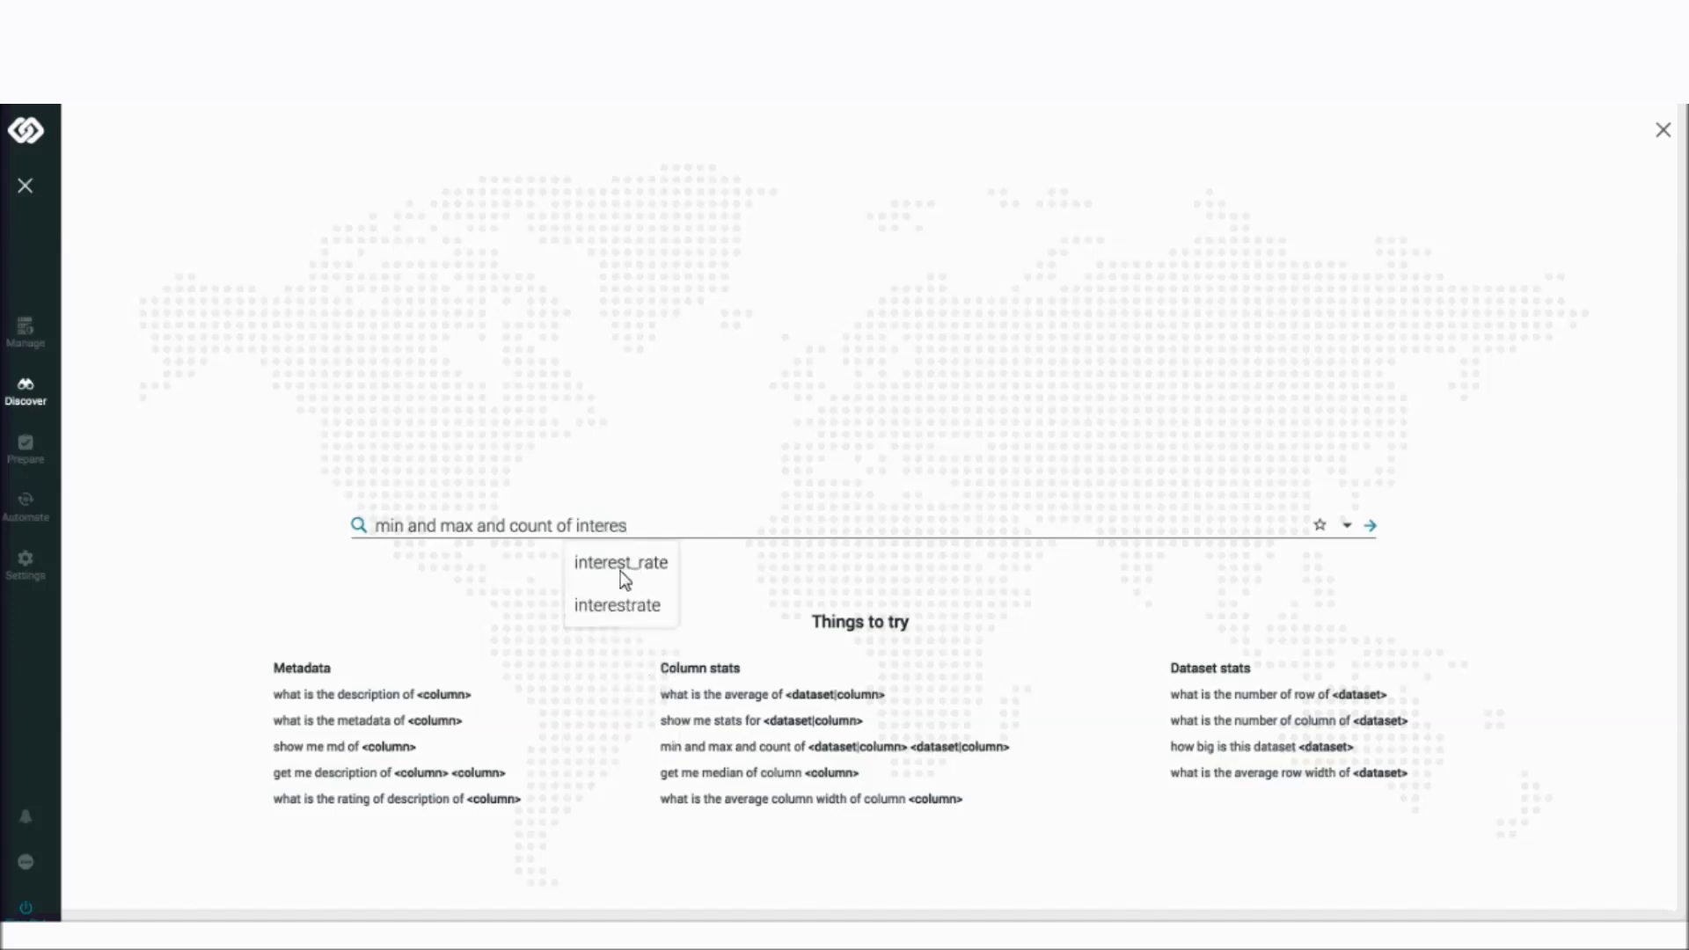
left_click(620, 565)
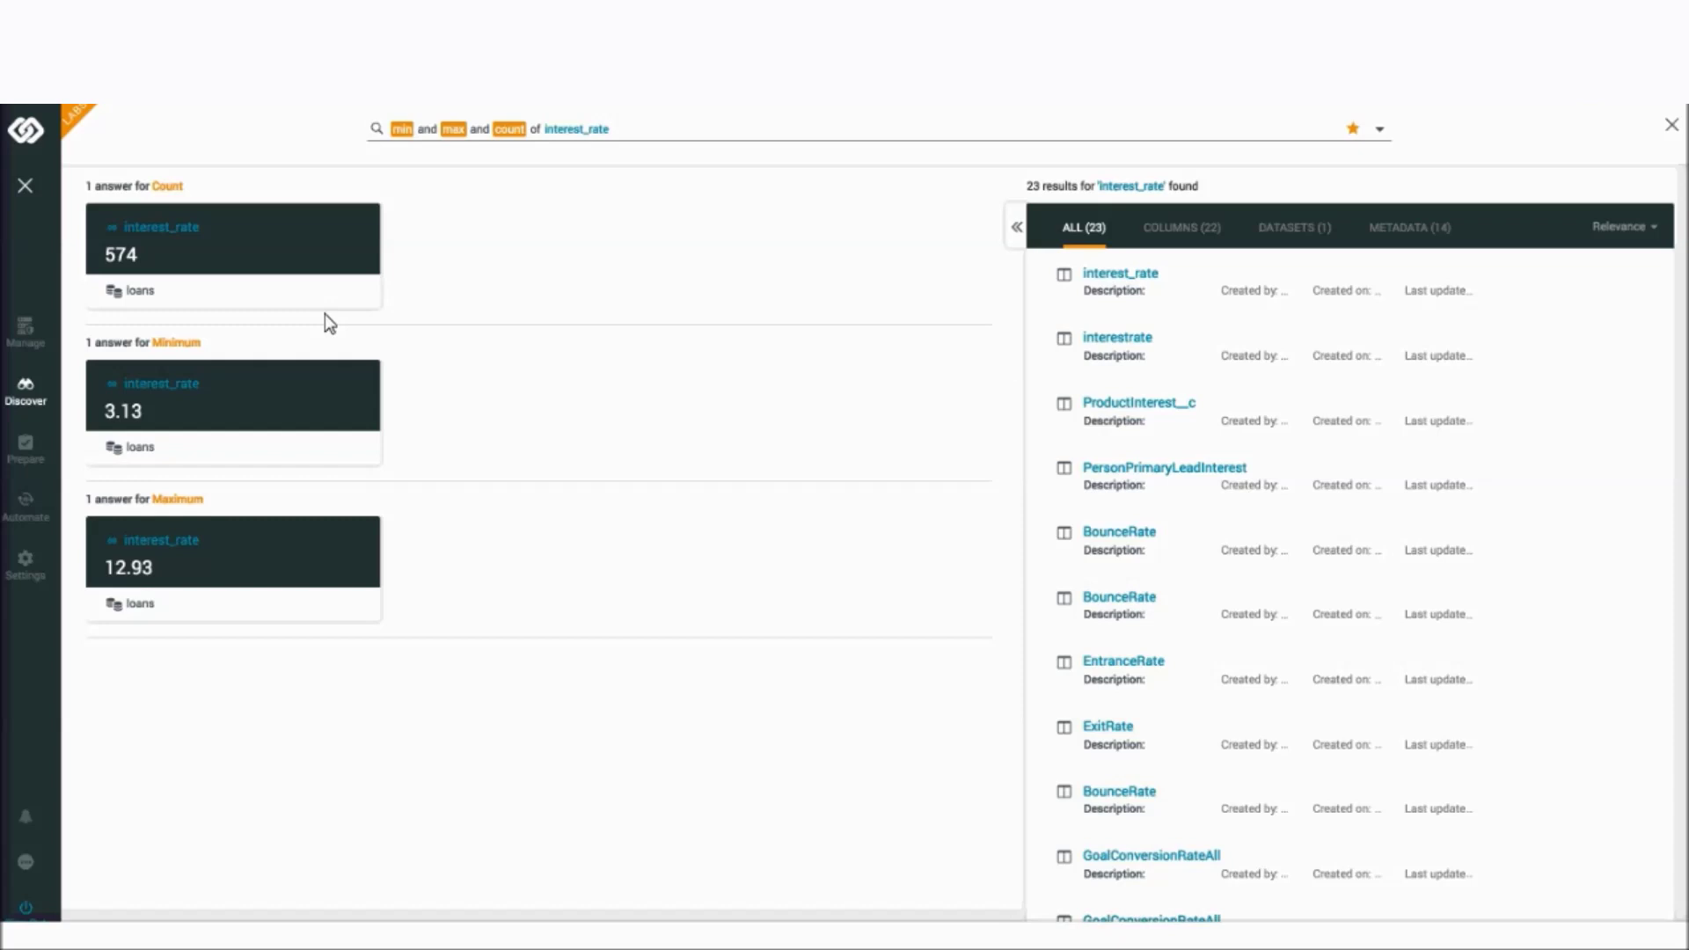
left_click(254, 236)
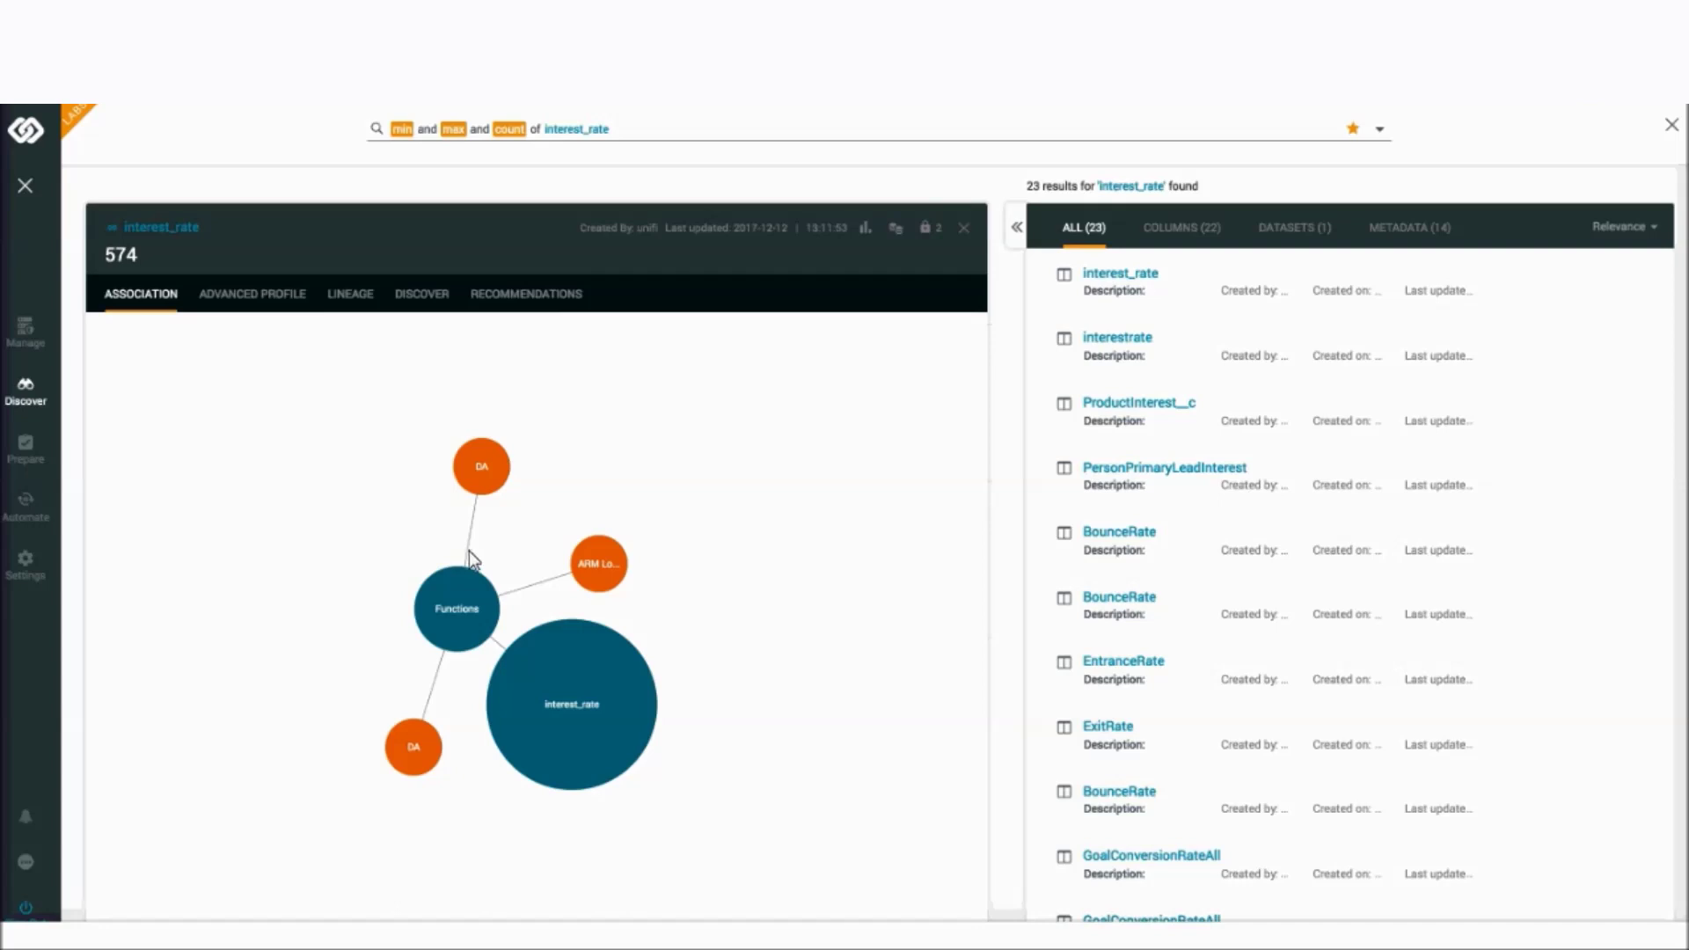
- Display the ARM Loan Indicator function's description and ARM/Conventional expression from the association graph
left_click(606, 568)
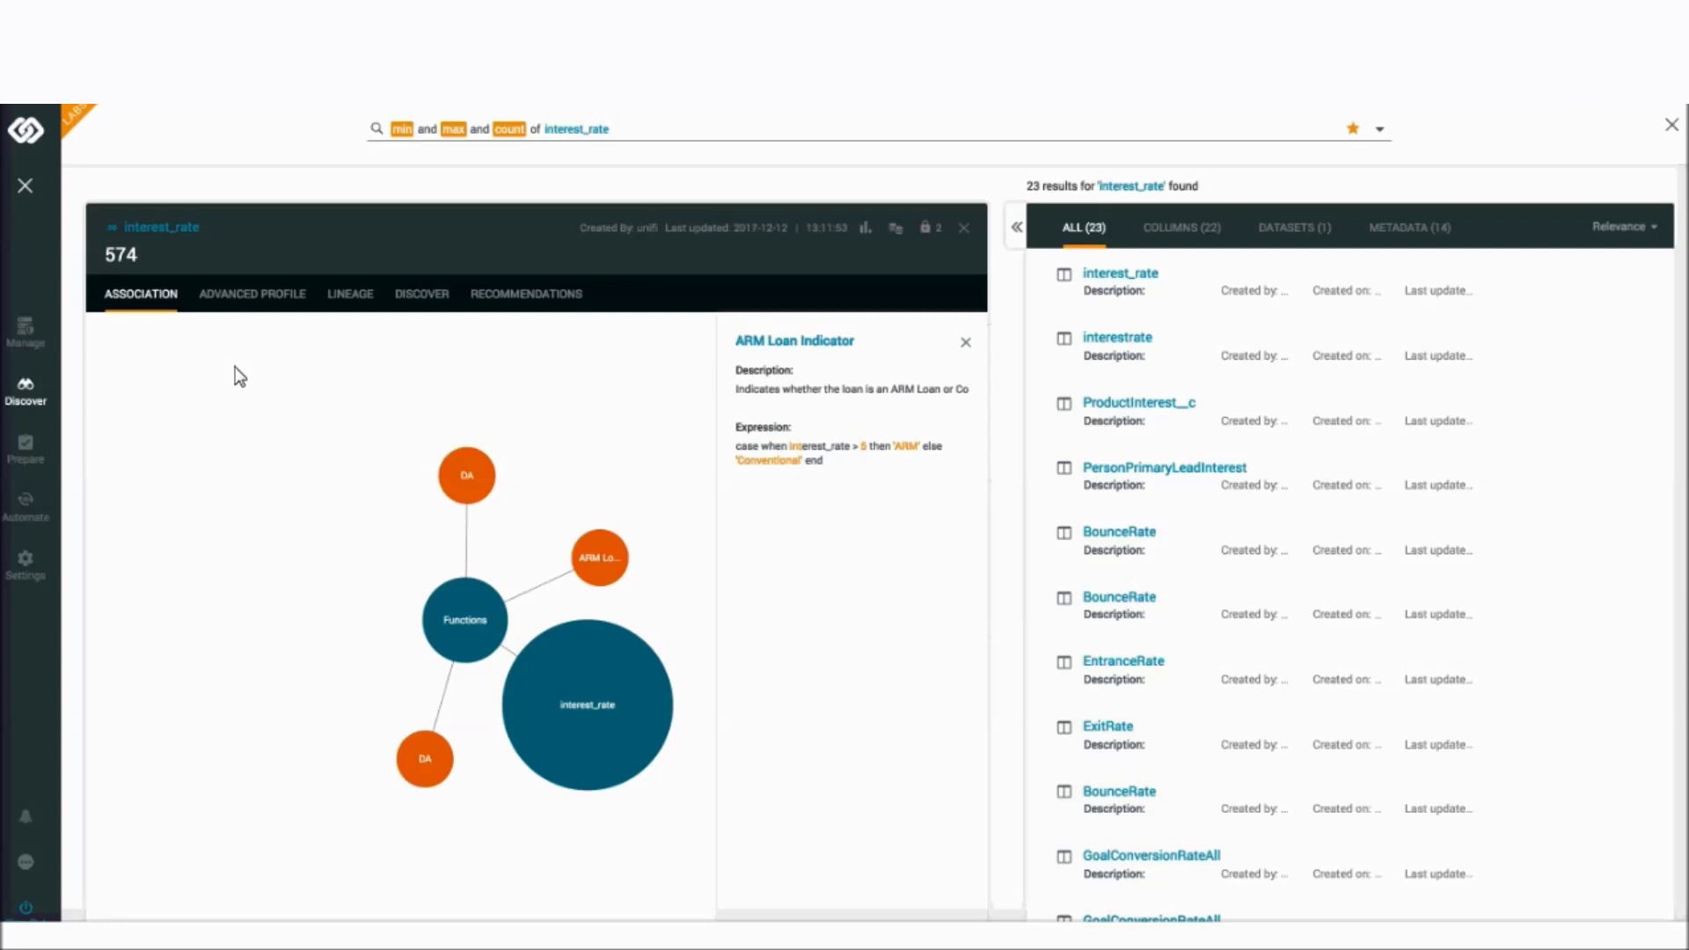
- Review interest_rate's advanced profile and lineage, then close back to the loans sample data
left_click(240, 298)
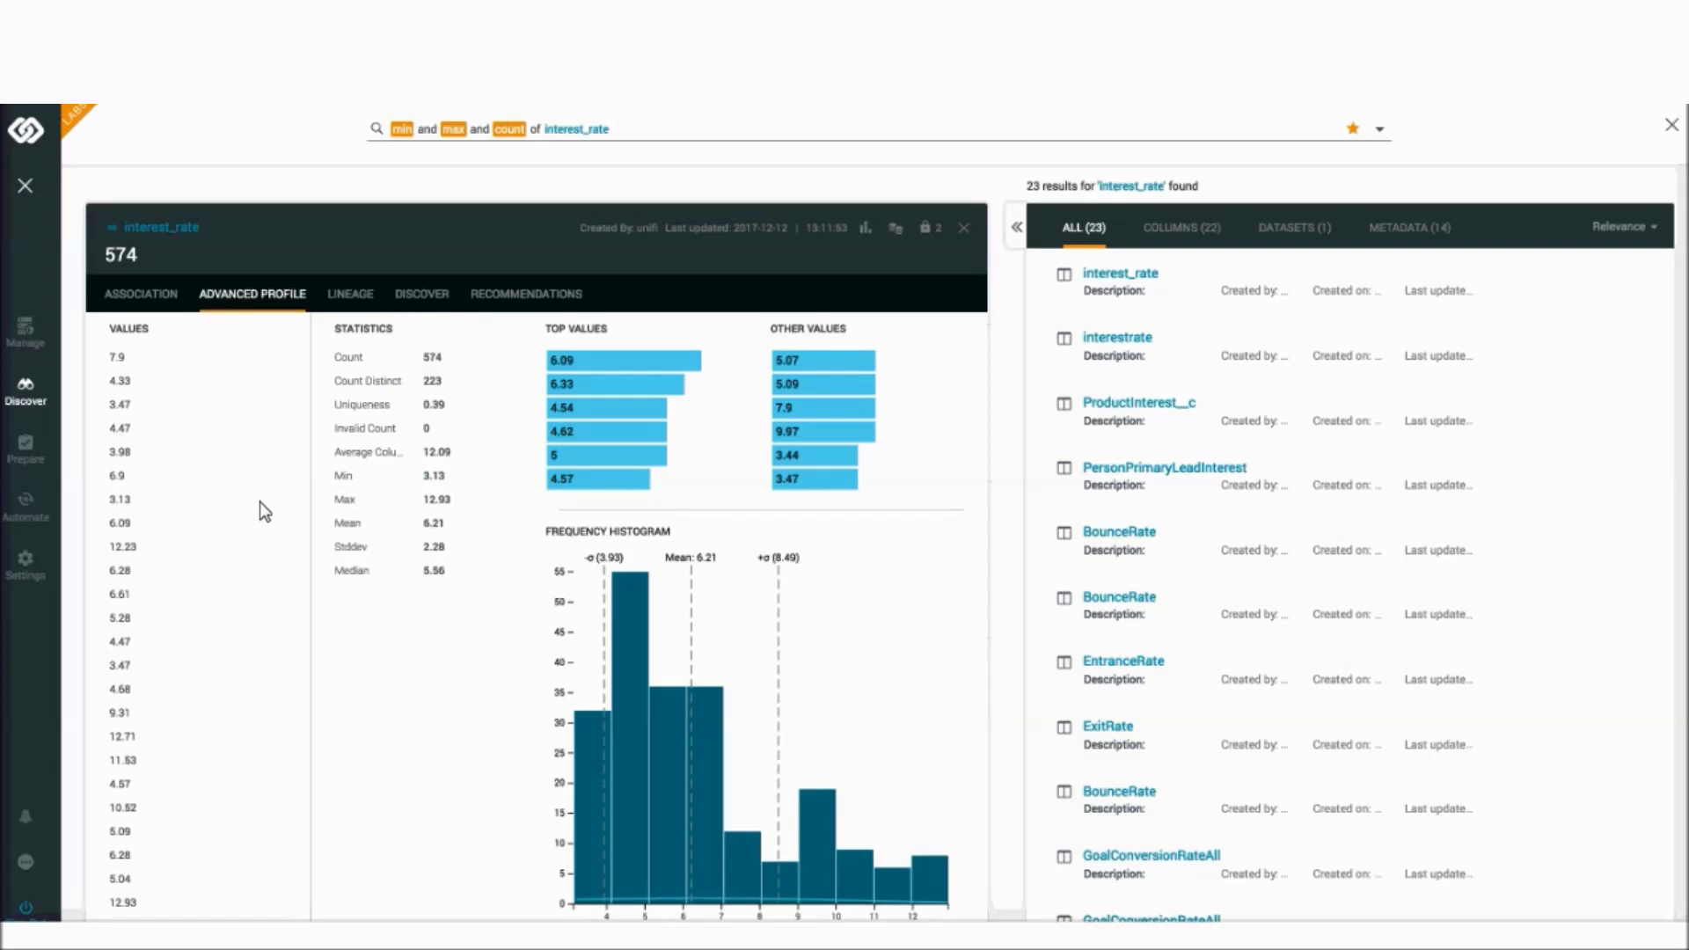
left_click(352, 295)
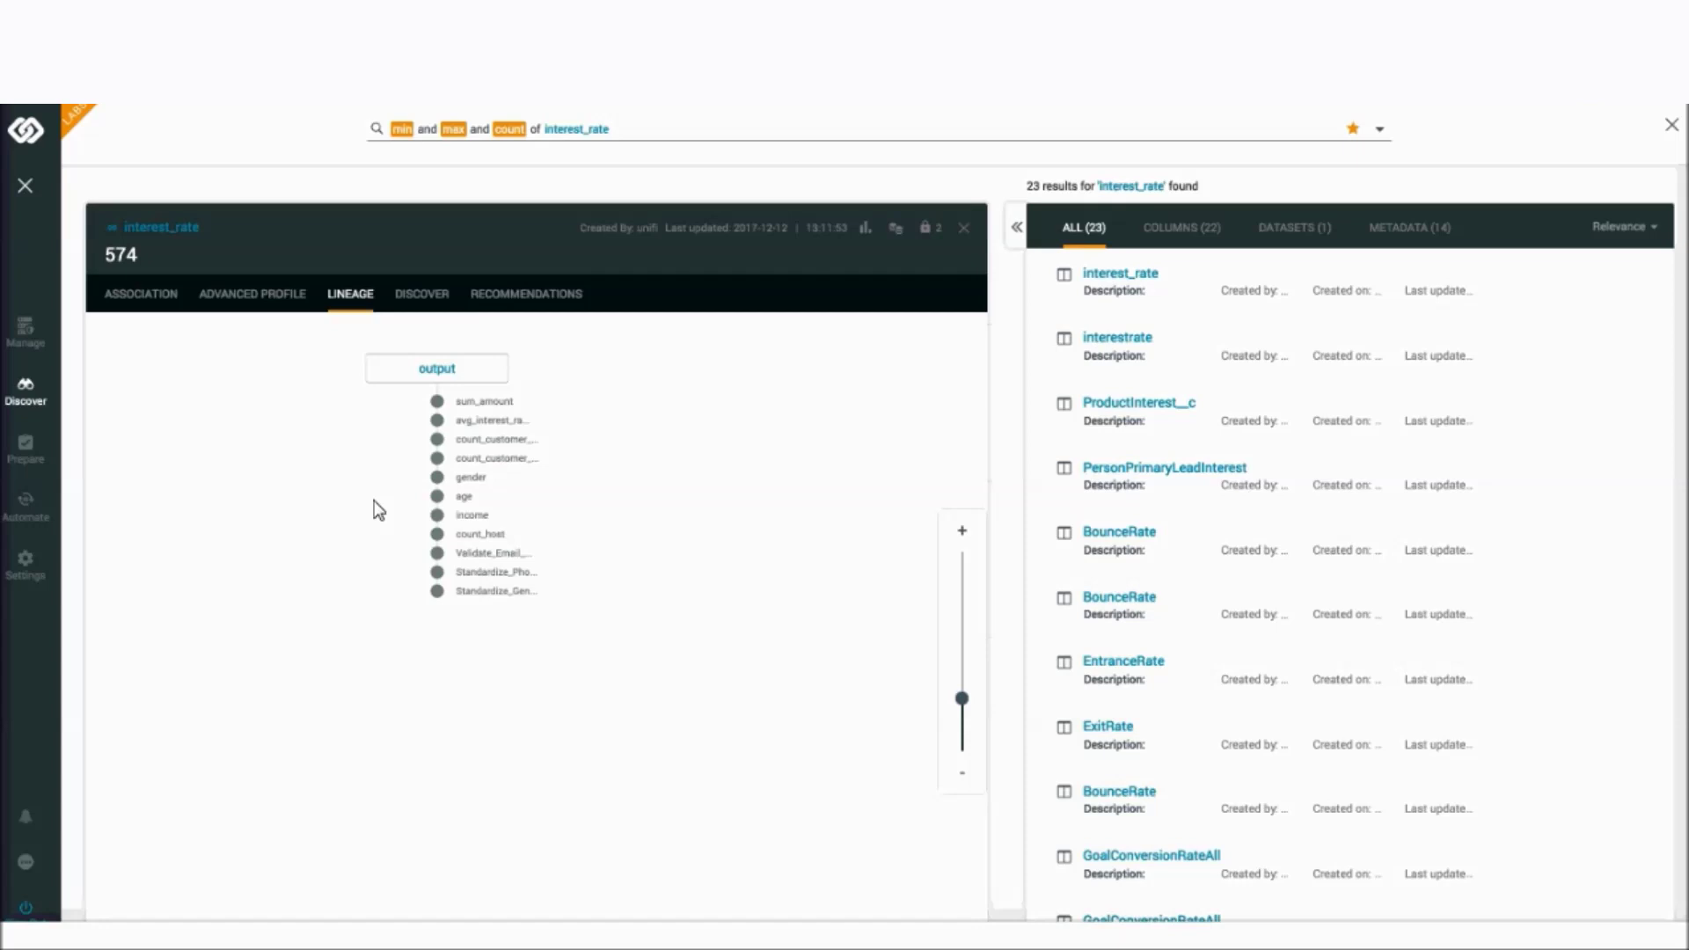
left_click(964, 228)
- Close the interest_rate search results and reopen an empty catalog search page
left_click(28, 190)
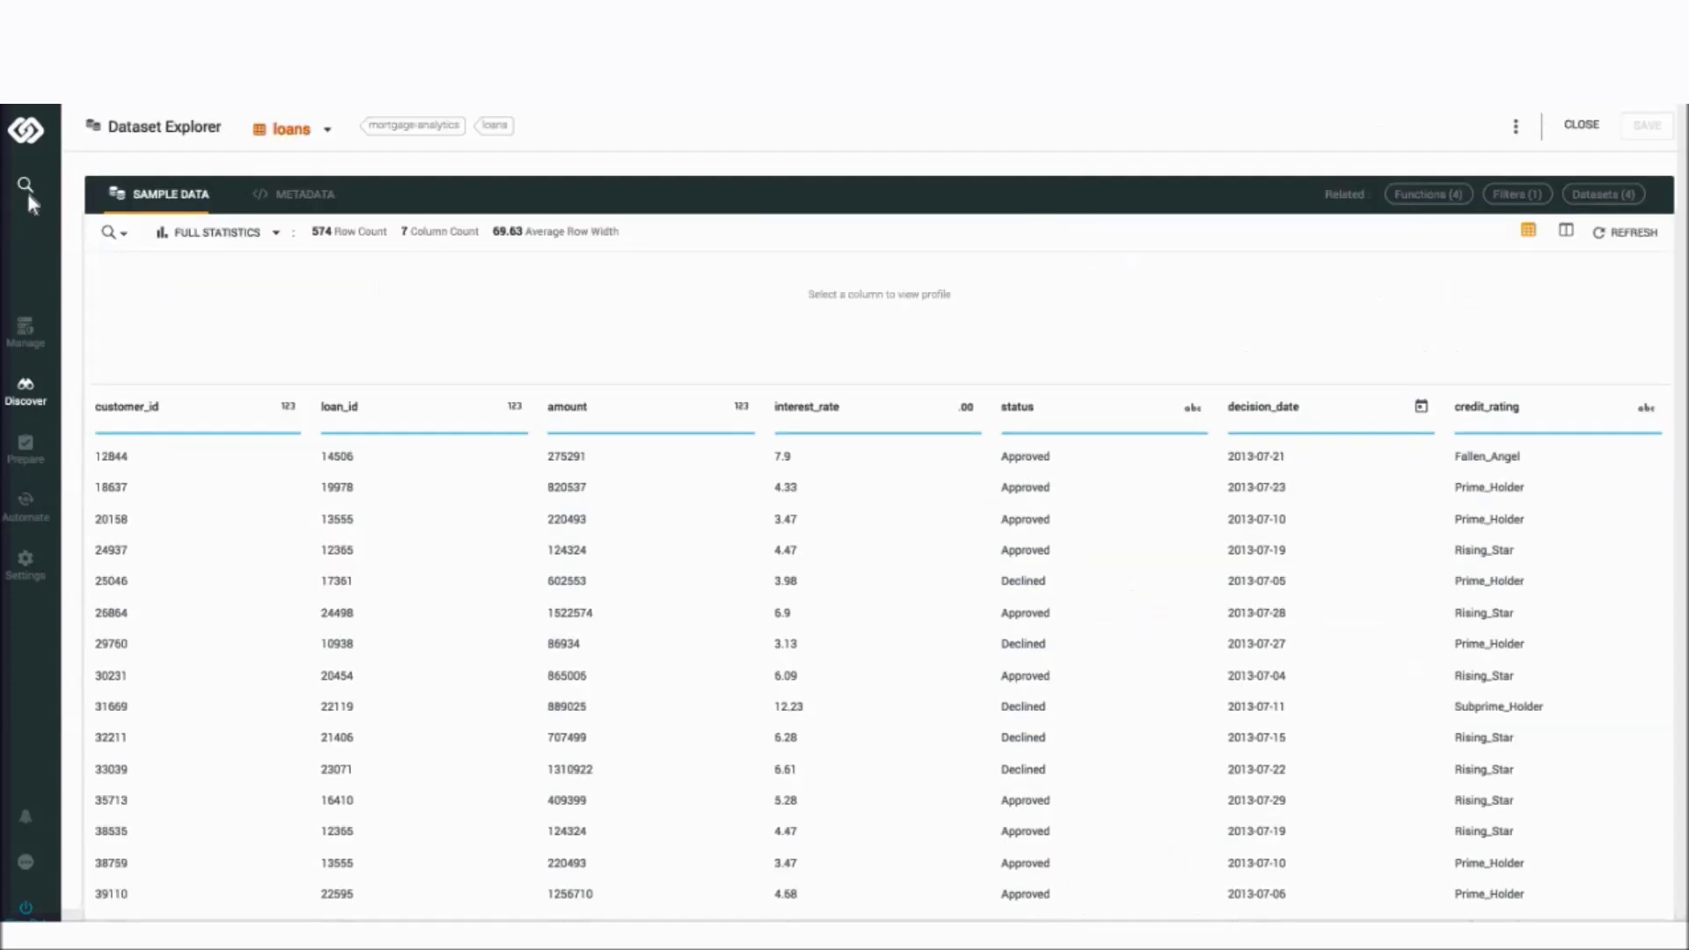
left_click(28, 191)
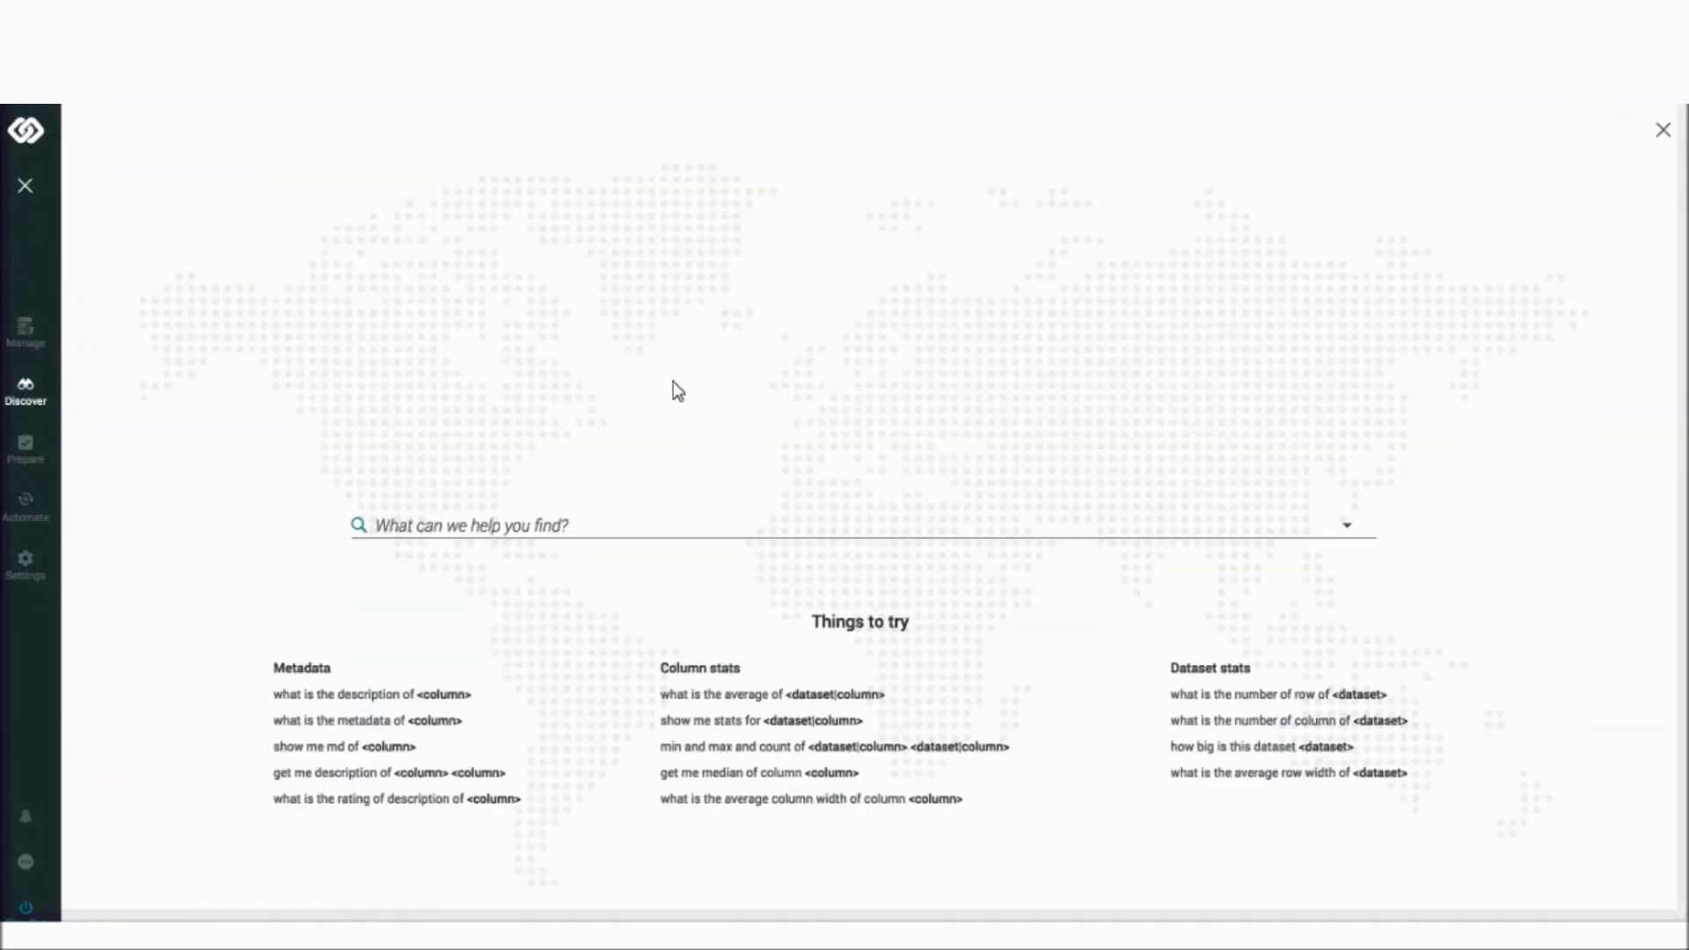